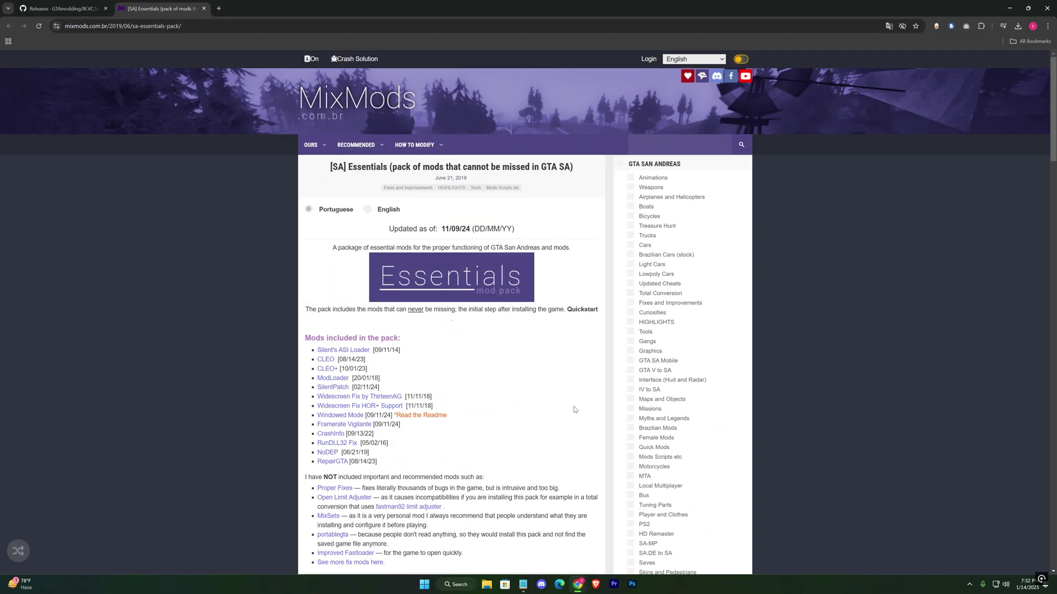
Step: Download III.VC.SA.LimitAdjuster.zip from the Open Limit Adjuster v1.5.9 release and create the download link for SA_-_Essentials_Pack.zip
key(ctrl+Tab)
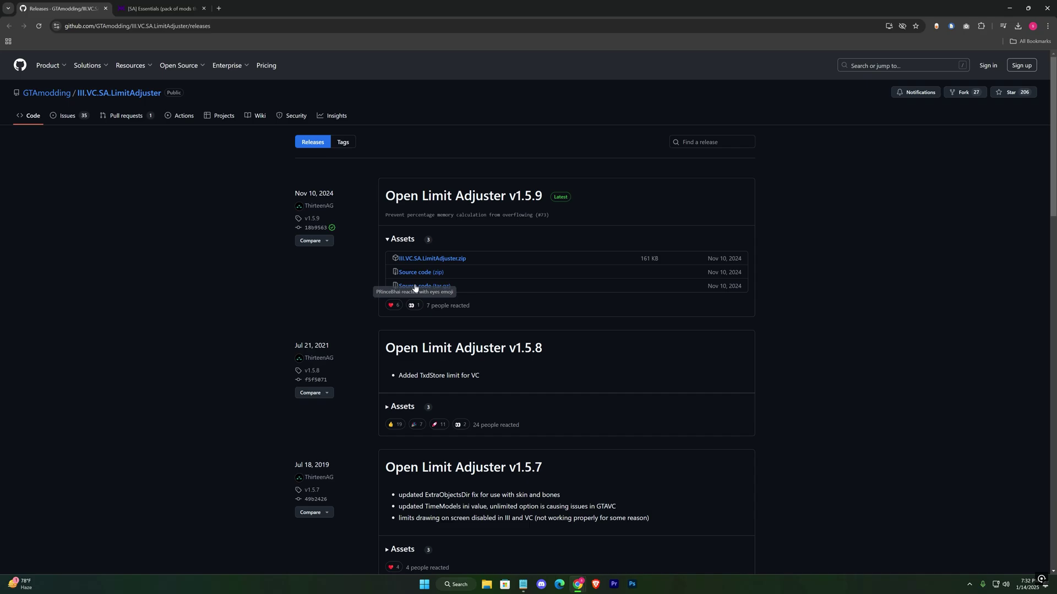
click(432, 258)
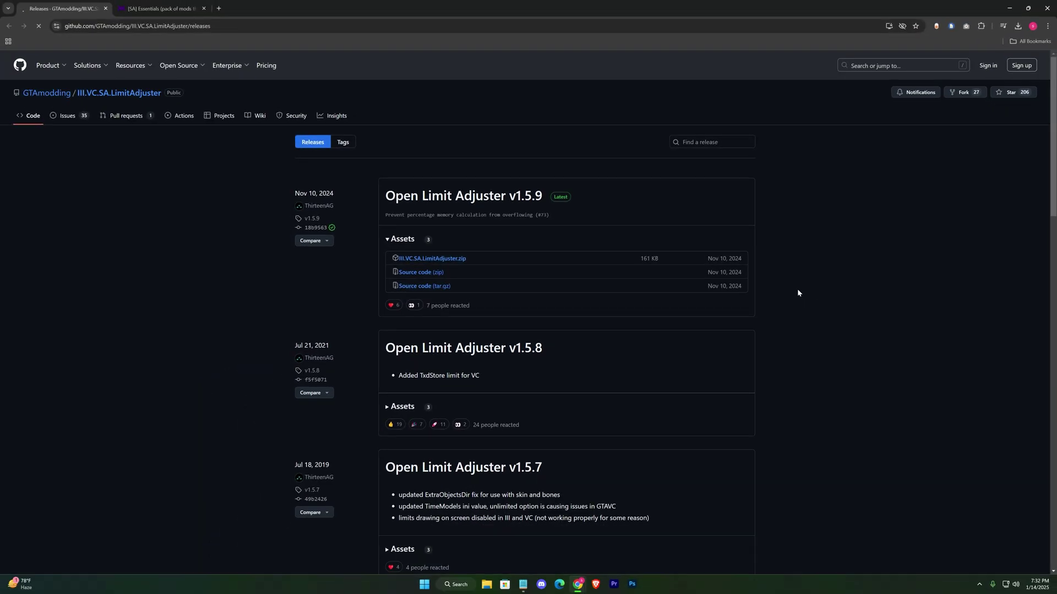
click(127, 7)
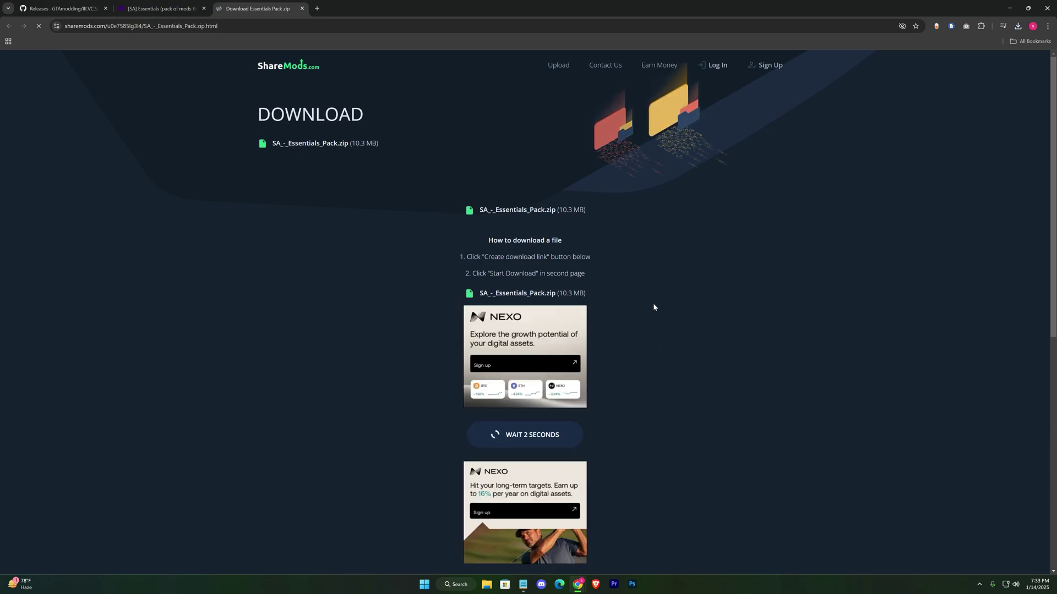
scroll(650, 347, down, 2)
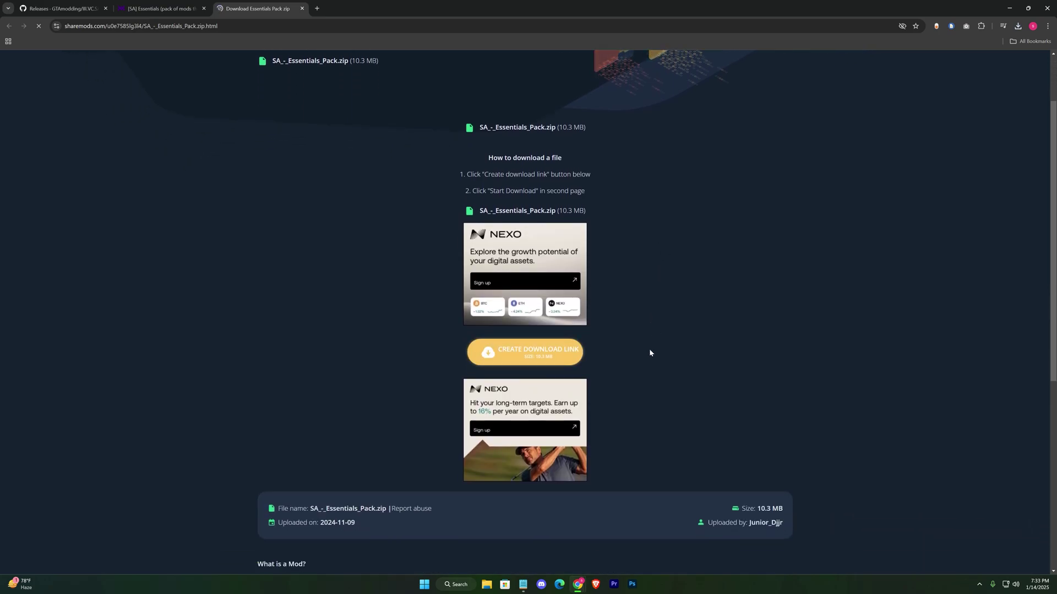
click(506, 357)
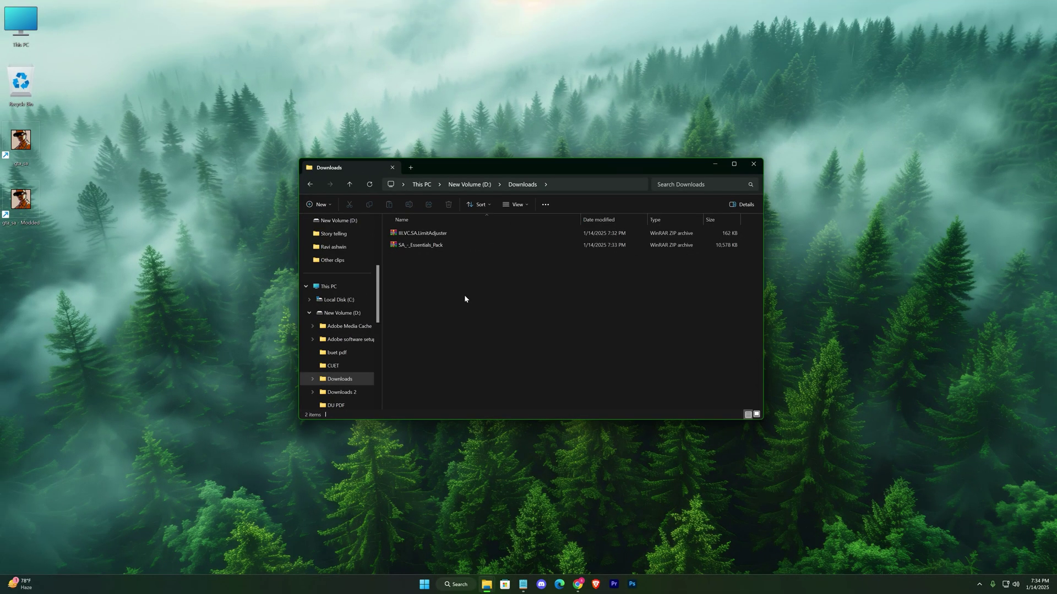
Step: Extract the SA_-_Essentials_Pack archive in Downloads into its own folder with WinRAR
drag(464, 296, 492, 238)
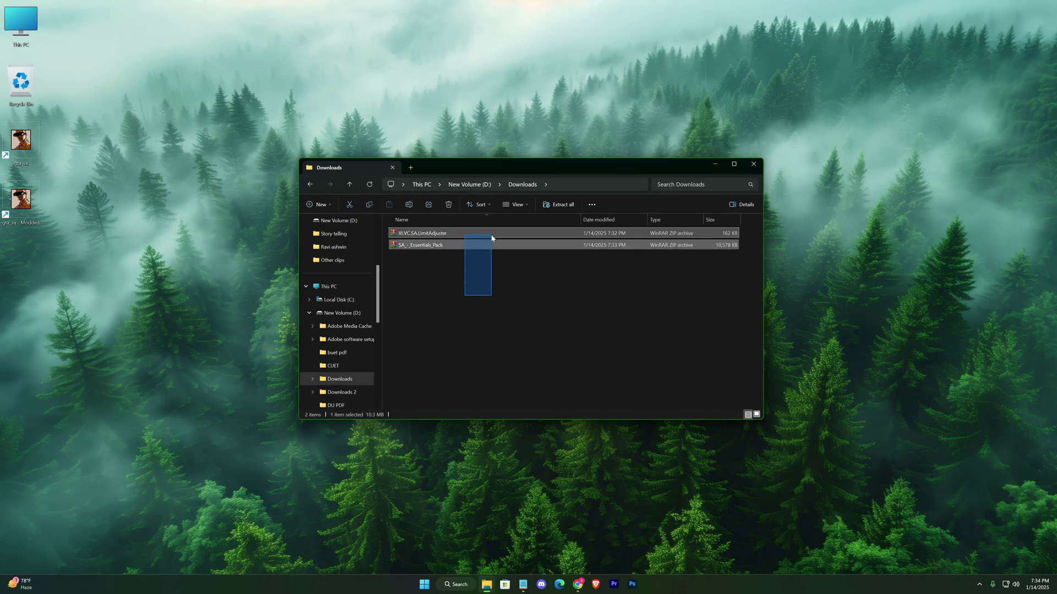
click(422, 246)
right_click(422, 246)
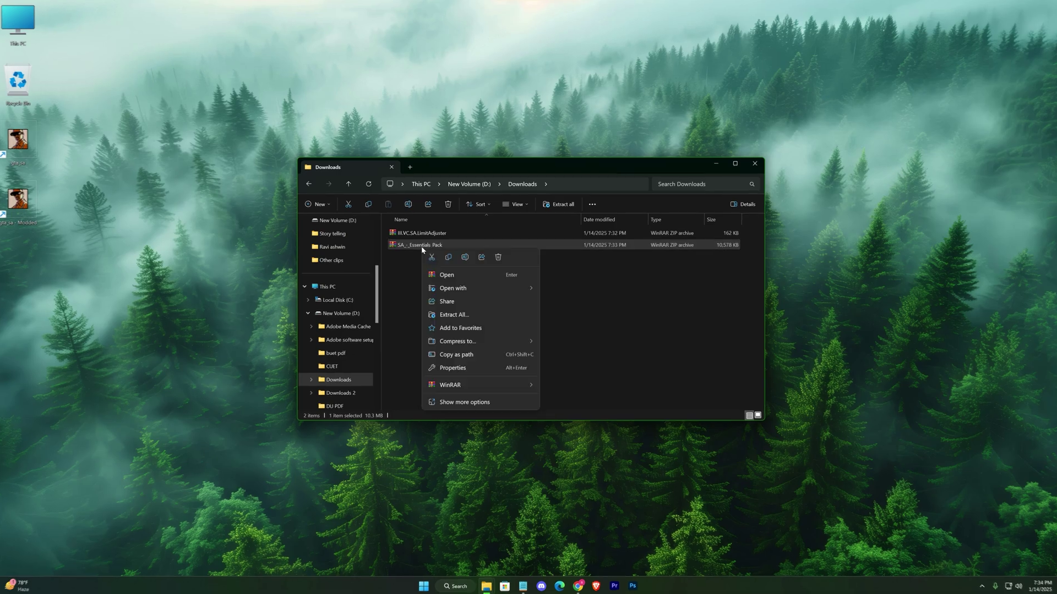
mouse_move(466, 384)
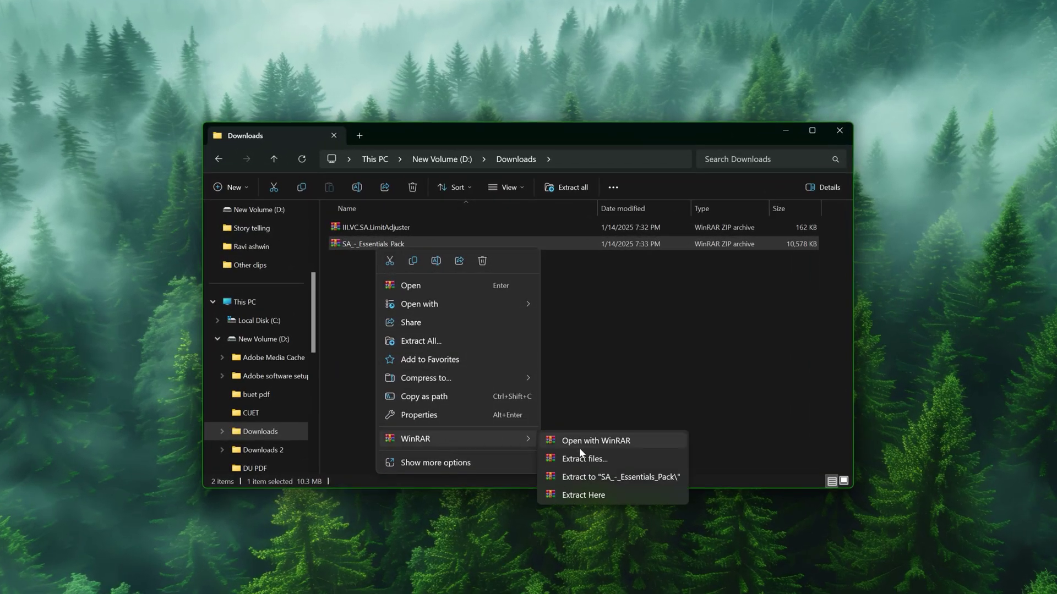
click(587, 474)
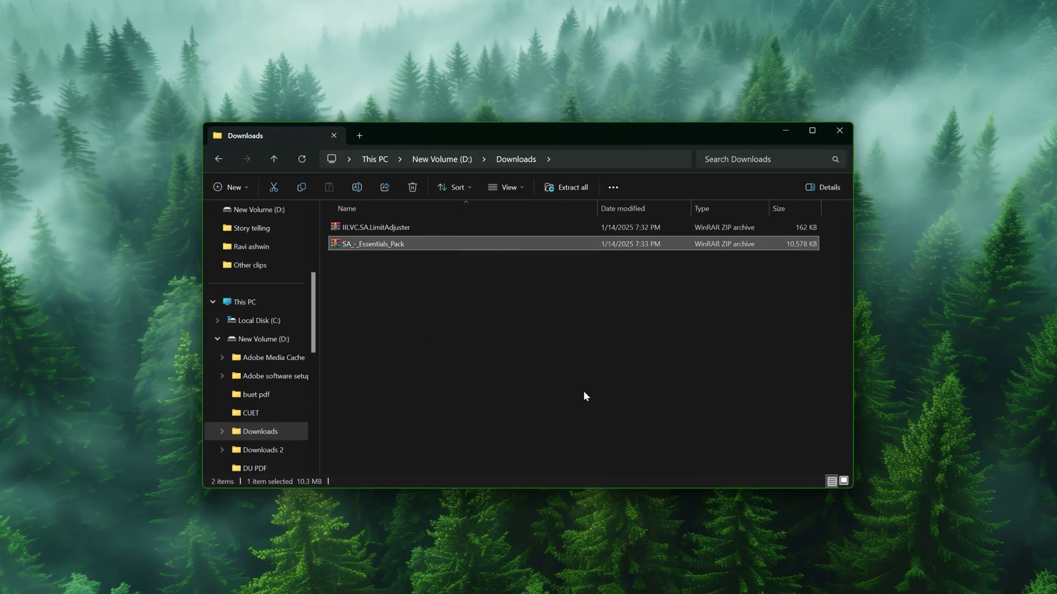
Step: Extract the III.VC.SA.LimitAdjuster archive into its own folder with WinRAR
click(370, 243)
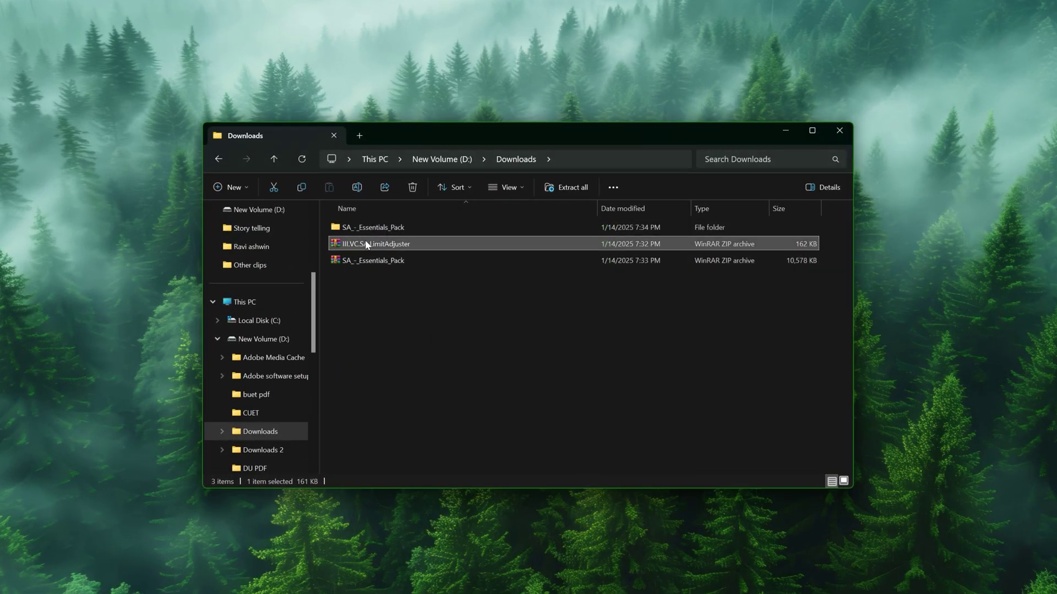
right_click(367, 244)
mouse_move(432, 432)
click(583, 470)
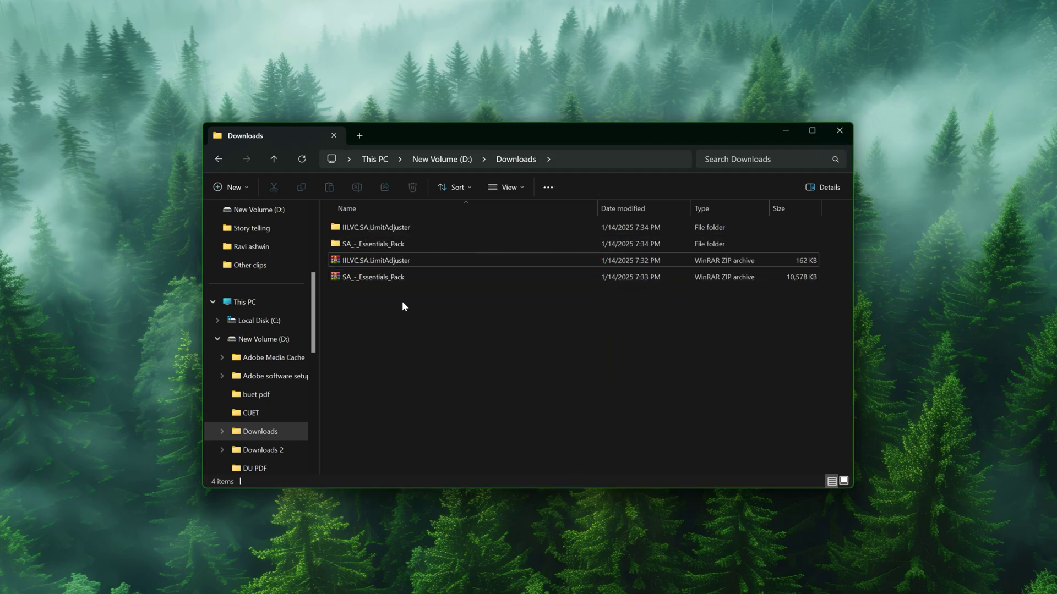
Step: Permanently delete the two zip archives and snap the Downloads window to the right half of the screen
drag(403, 302, 433, 262)
key(shift+Delete)
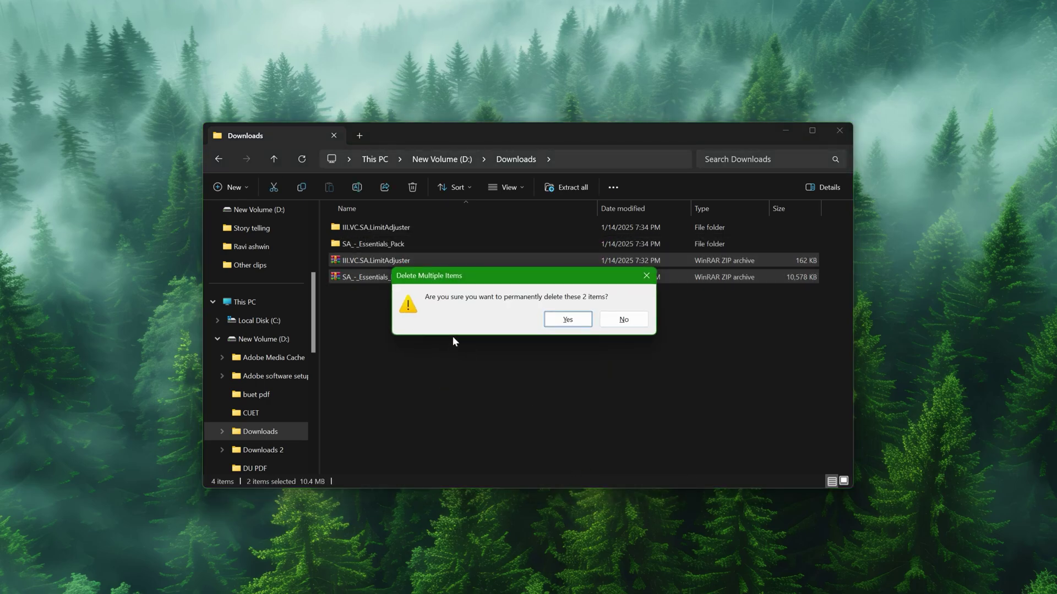
key(Return)
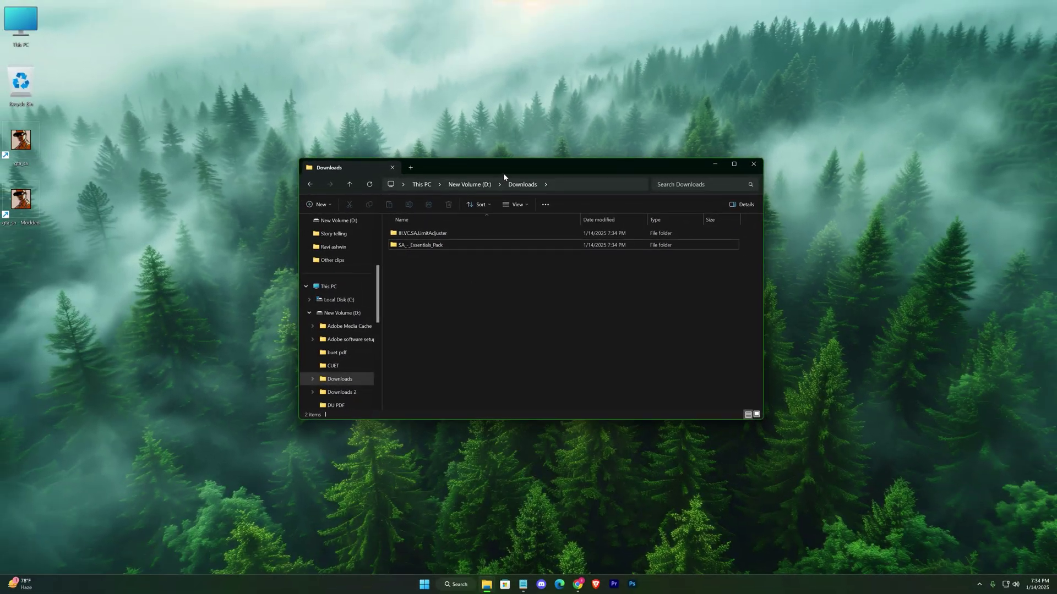
drag(503, 172, 1054, 231)
Step: Open the gta_sa shortcut's file location and duplicate the GTA San Andreas folder within the parent Games folder
right_click(27, 203)
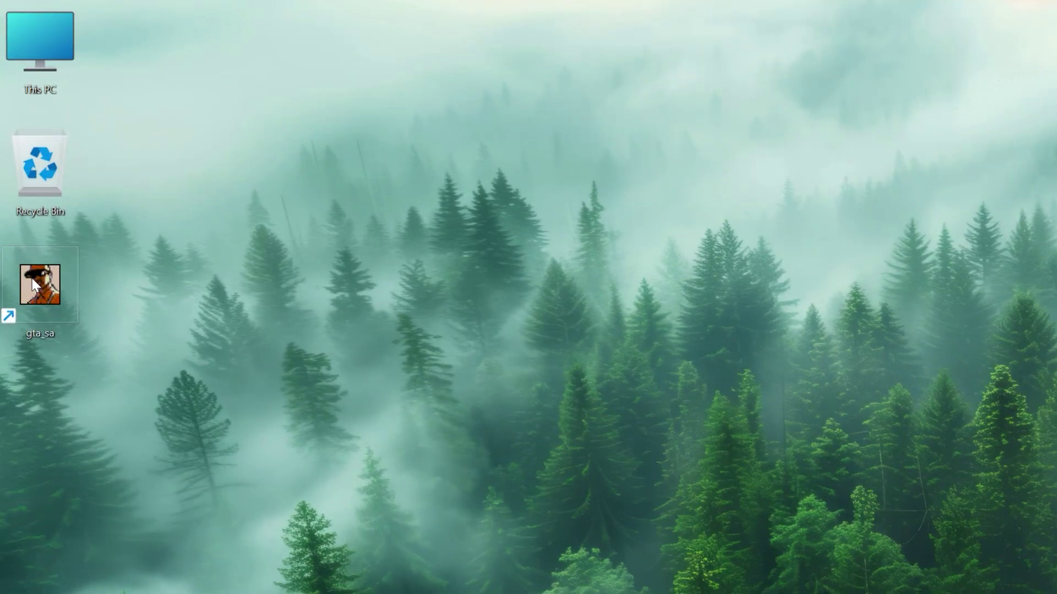
right_click(30, 279)
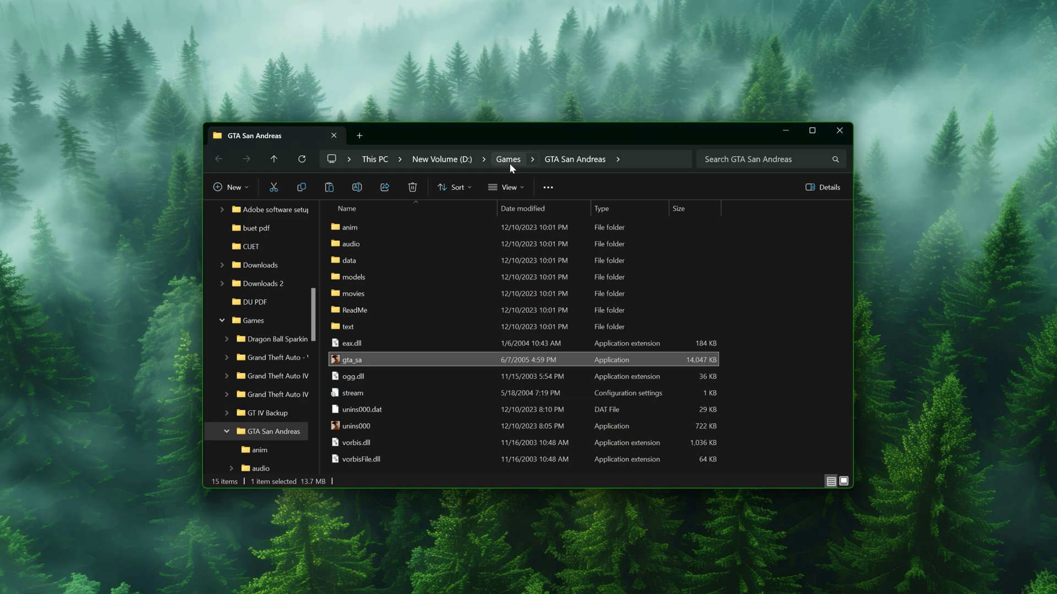
click(510, 161)
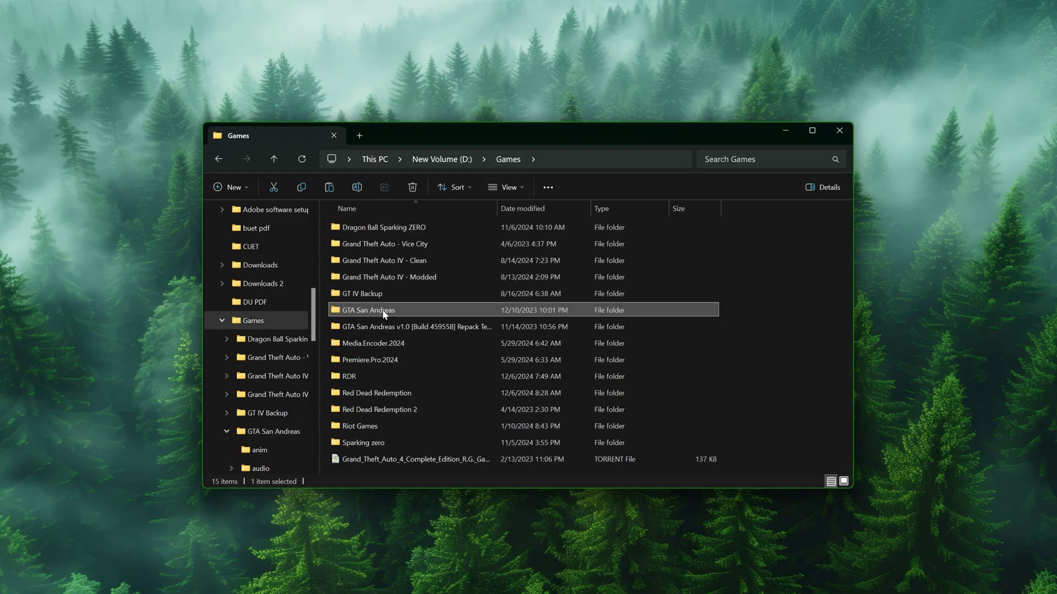
right_click(396, 314)
click(431, 329)
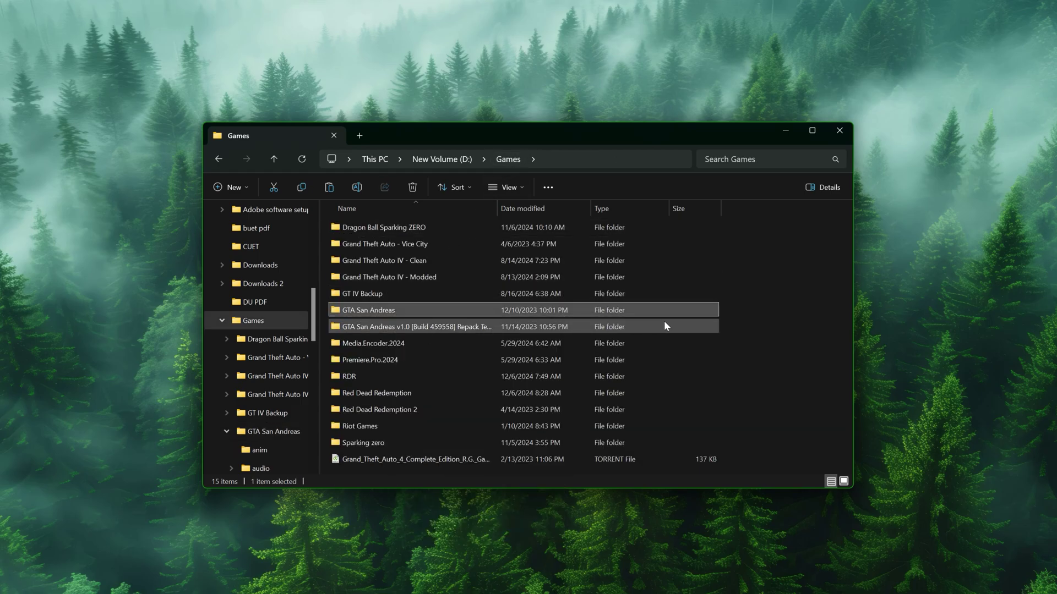
right_click(762, 312)
click(777, 326)
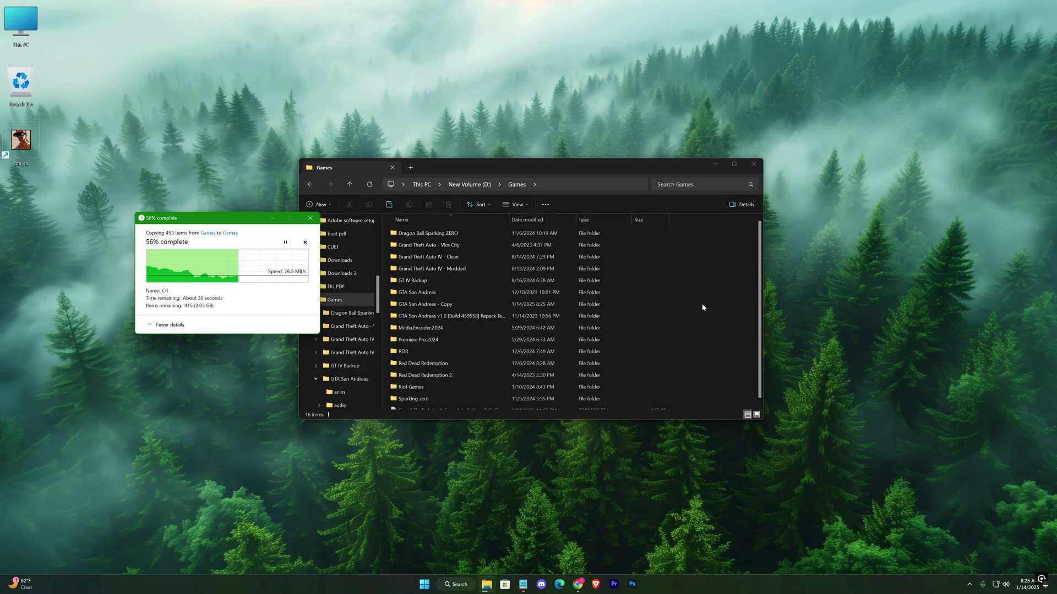
Step: Rename the duplicated game folder as "GTA San Andreas - (Modded)"
click(448, 304)
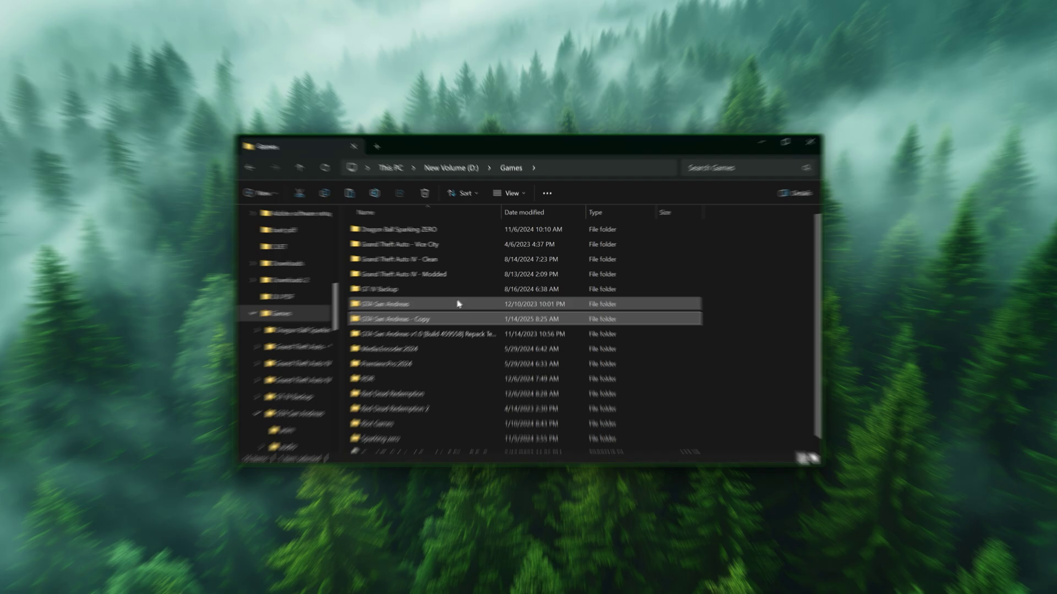
click(448, 304)
drag(419, 327, 405, 327)
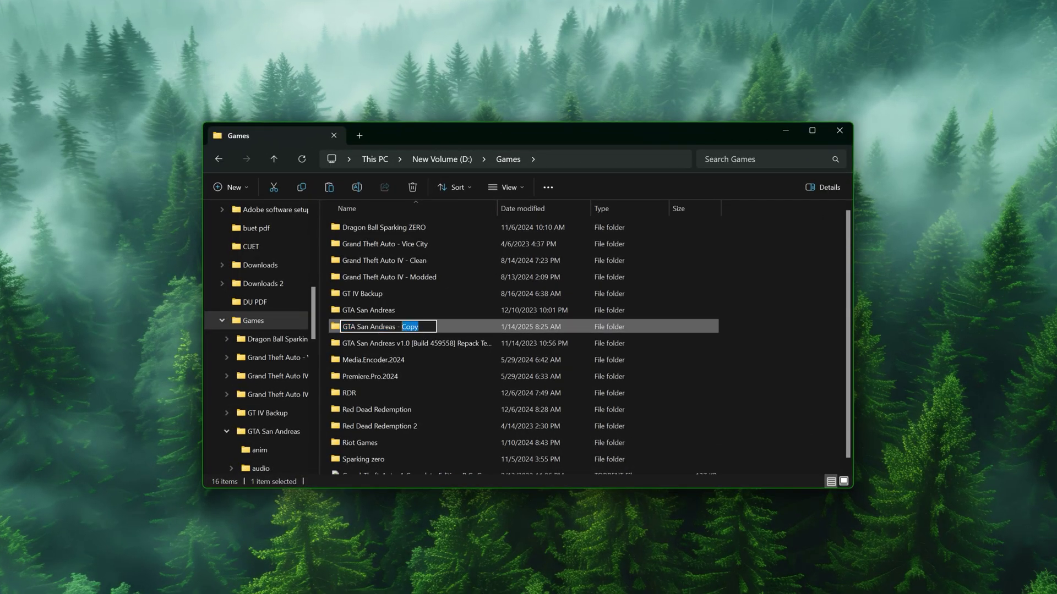
text(())
key(Left)
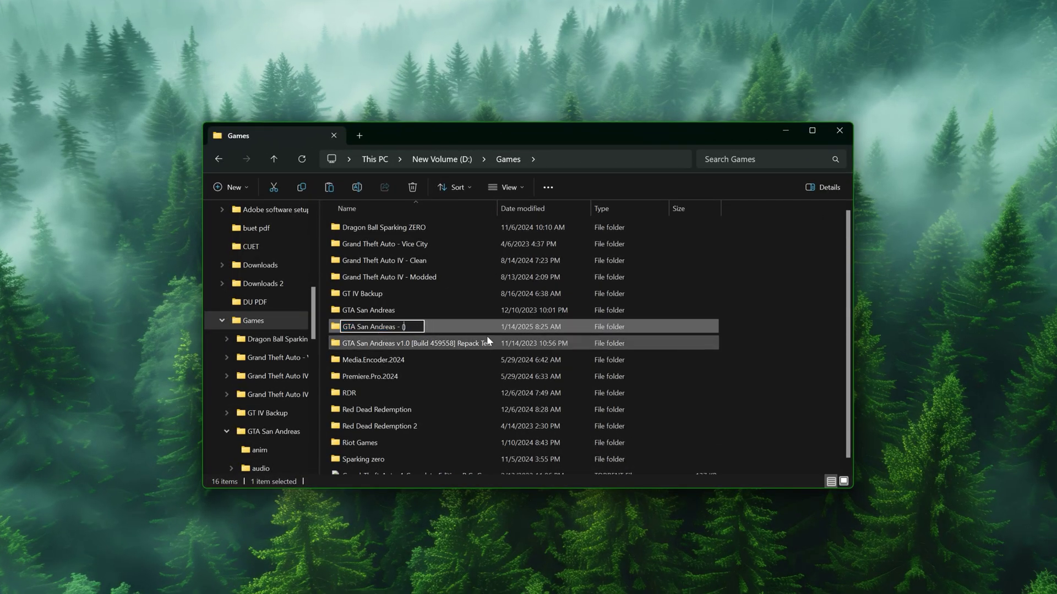
text(Modded)
key(Return)
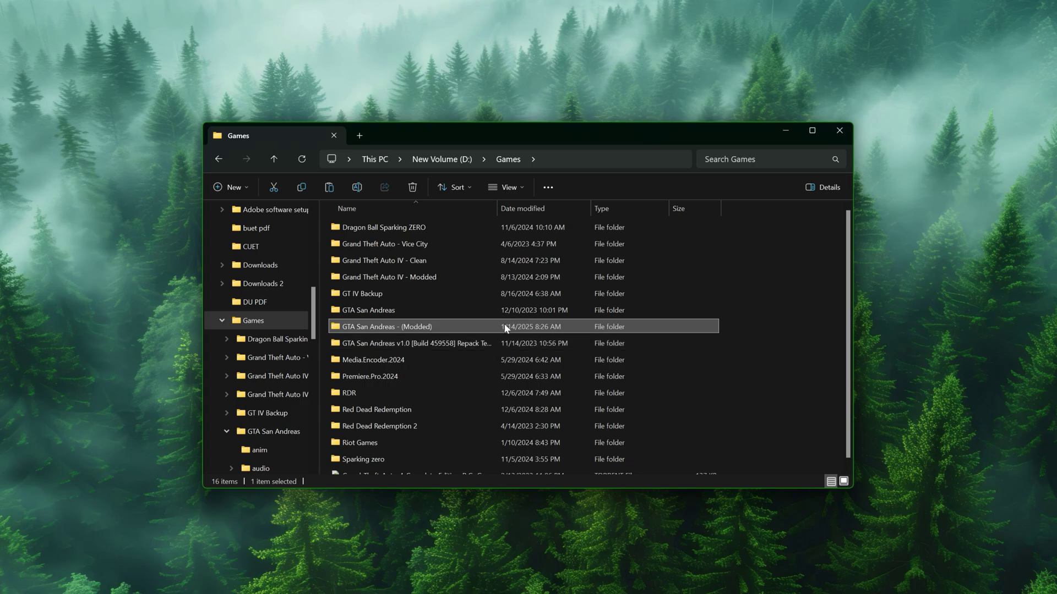
Step: Create a desktop shortcut to the gta_sa application inside the GTA San Andreas - (Modded) folder
double_click(441, 327)
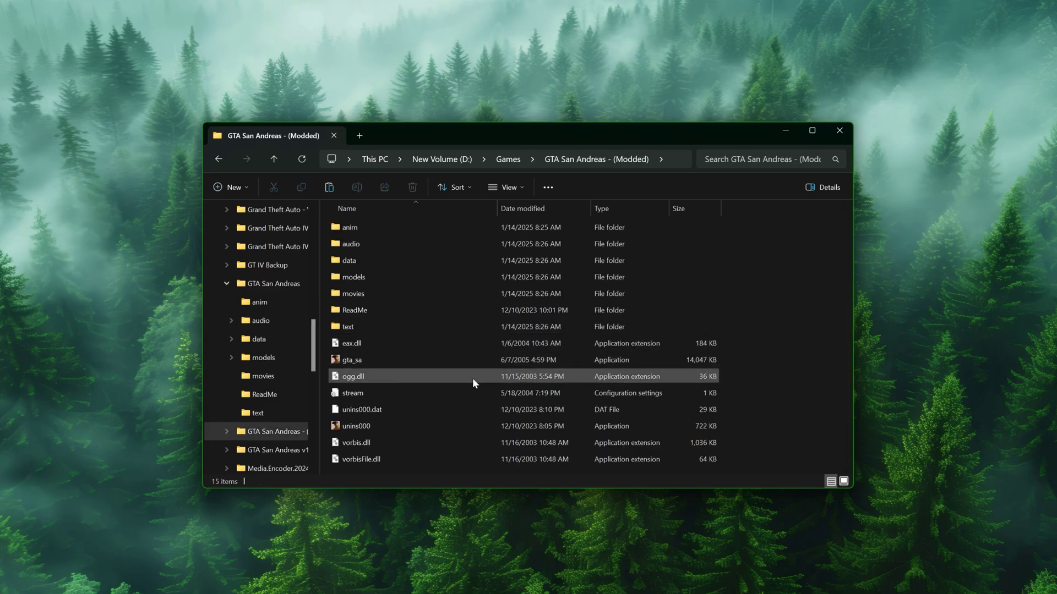
click(361, 358)
right_click(377, 360)
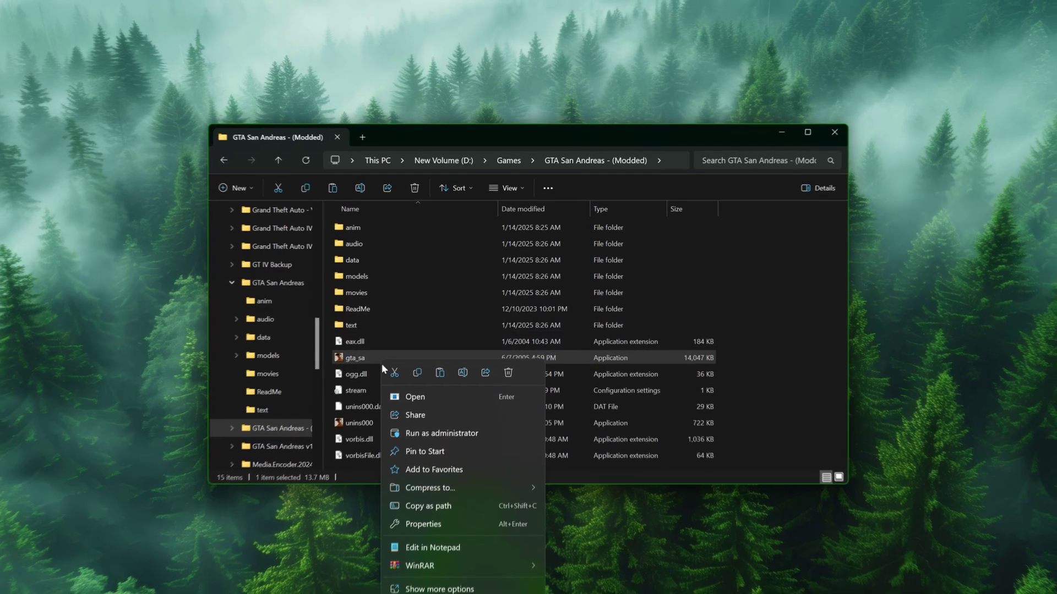
click(439, 589)
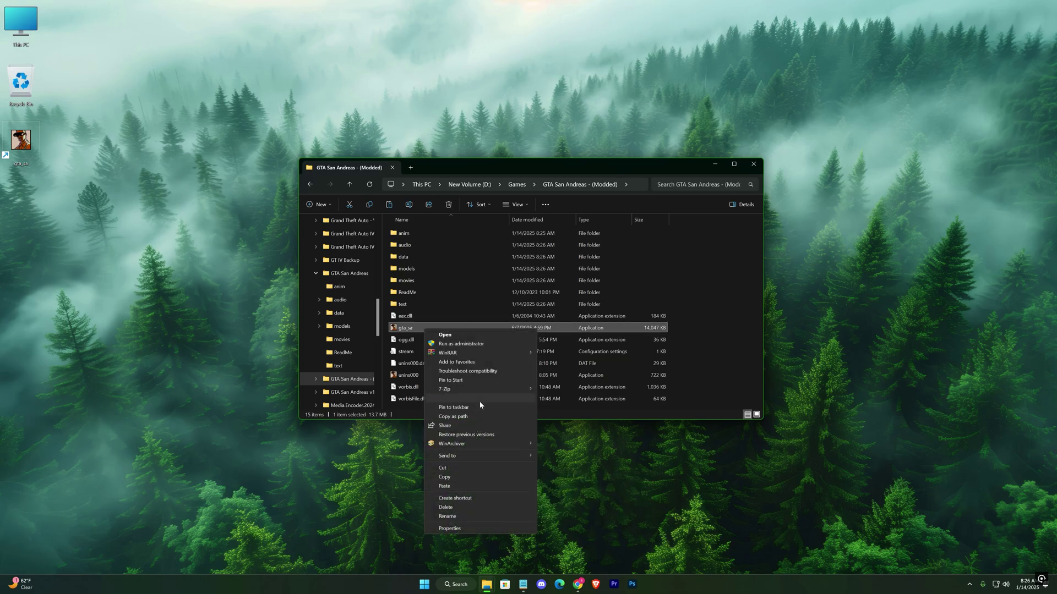
mouse_move(499, 459)
click(574, 475)
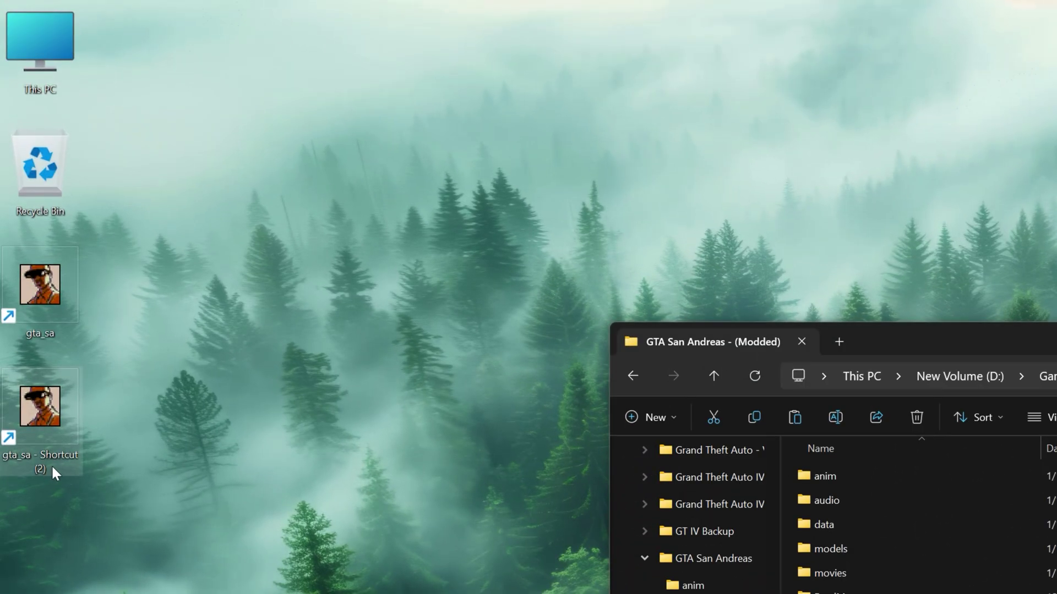
Step: Rename the new desktop shortcut as "gta_sa - Modded"
key(F2)
key(End)
key(shift+Left)
key(shift+Left)
key(shift+Left)
key(shift+Left)
key(shift+Left)
key(shift+Left)
key(shift+Left)
key(shift+Left)
key(shift+Left)
key(shift+Left)
key(shift+Left)
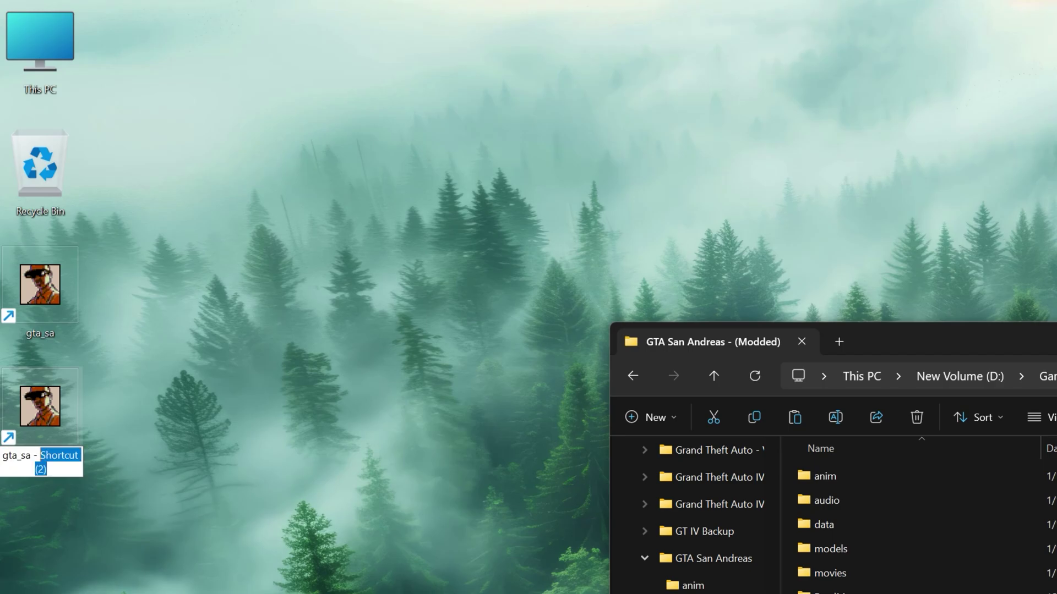
text(Modded)
key(Return)
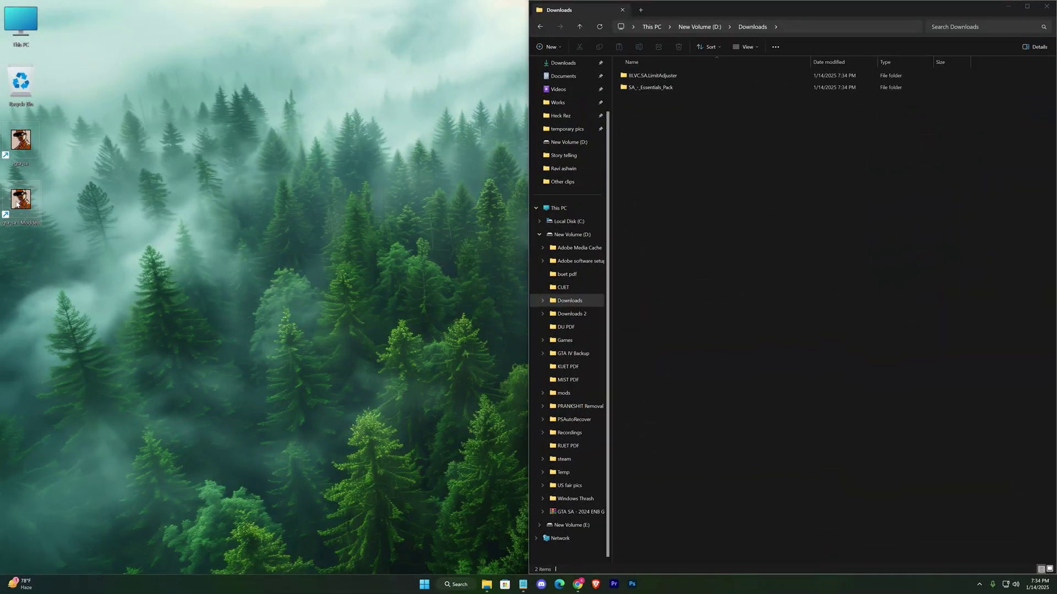
Step: Open the file location of the gta_sa - Modded shortcut and snap its window beside the Downloads window
right_click(18, 204)
click(57, 270)
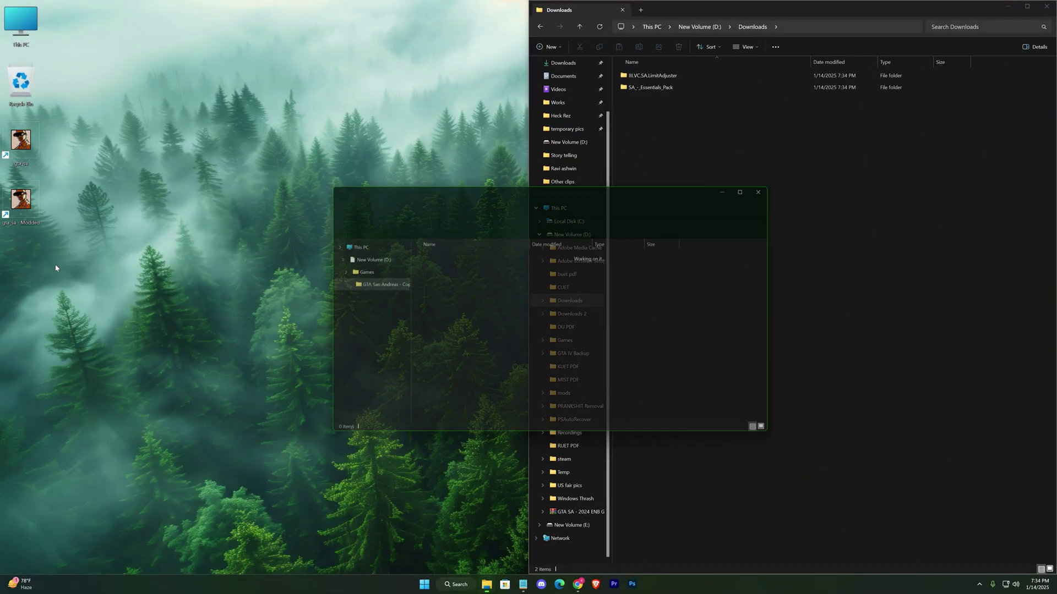
drag(554, 199, 1, 218)
click(314, 307)
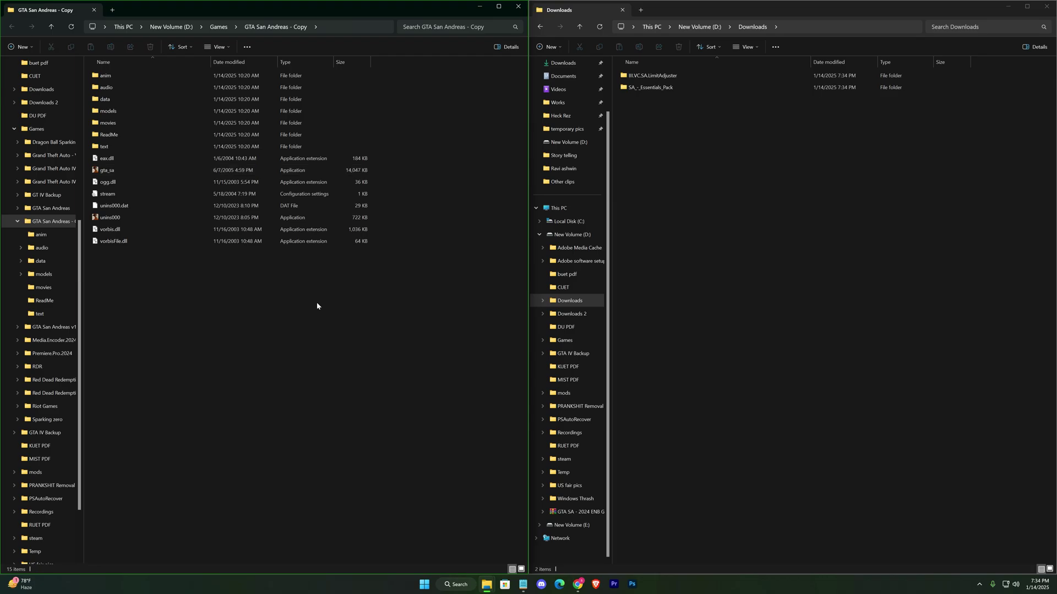
Step: Copy the Essentials Pack files into the GTA San Andreas - Copy folder, replacing duplicates but omitting the two bracketed folders, readme text files and internet shortcut
click(645, 90)
double_click(647, 90)
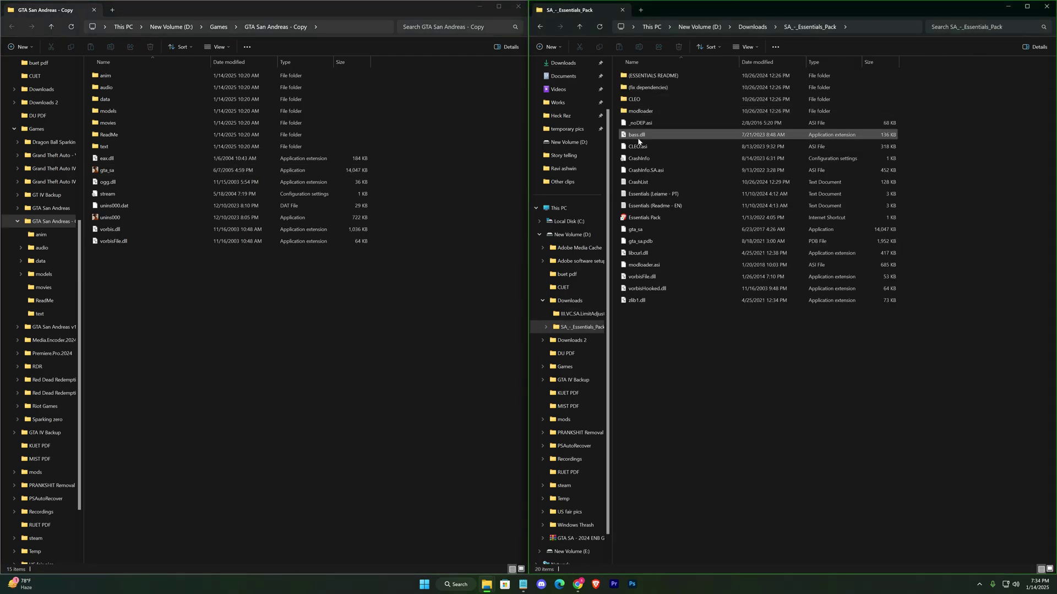
drag(645, 360, 770, 102)
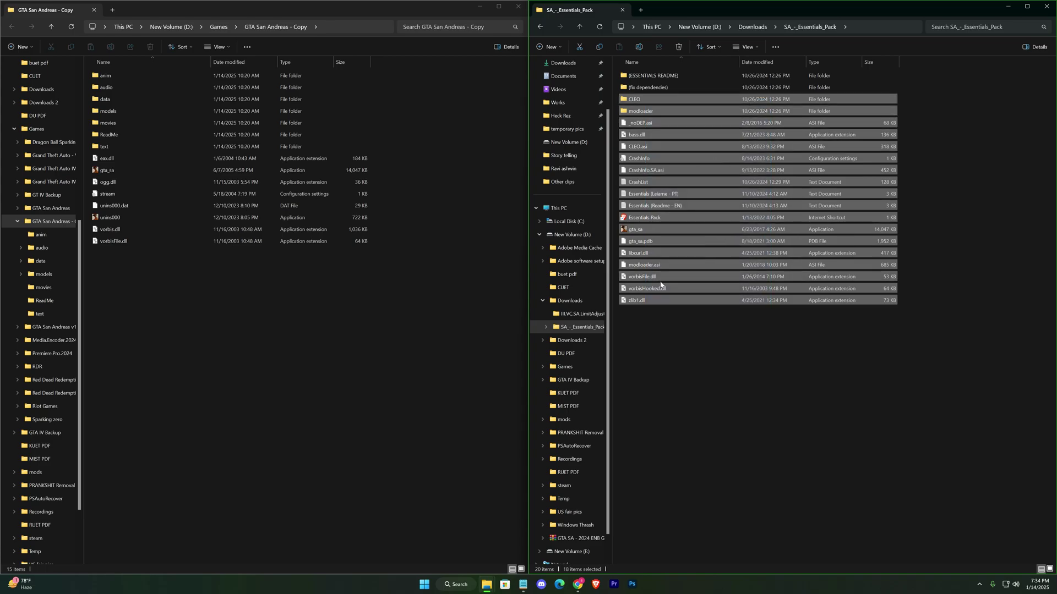
ctrl+click(639, 194)
ctrl+click(639, 205)
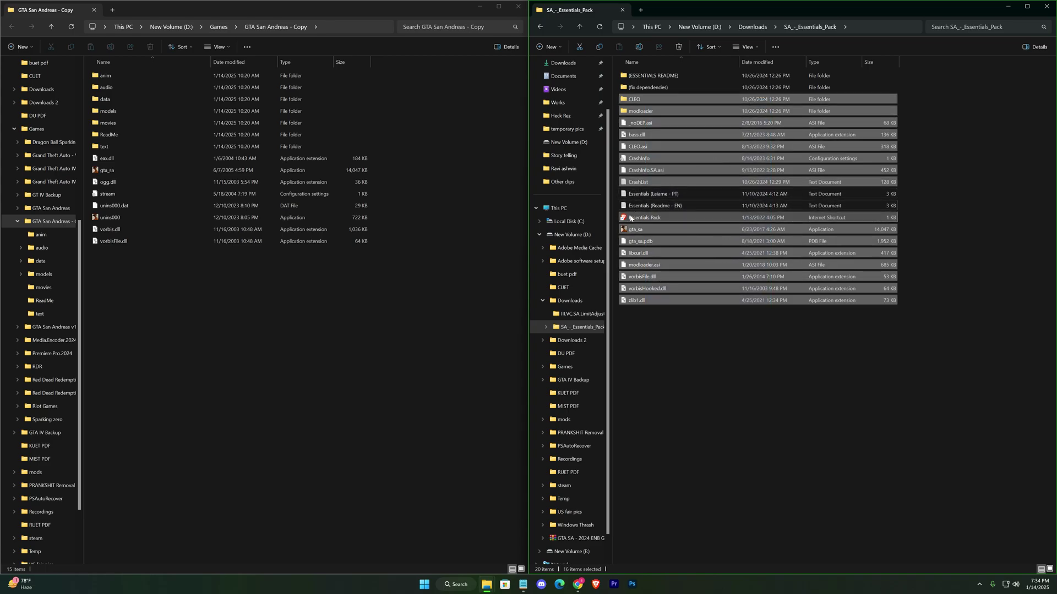
ctrl+click(631, 218)
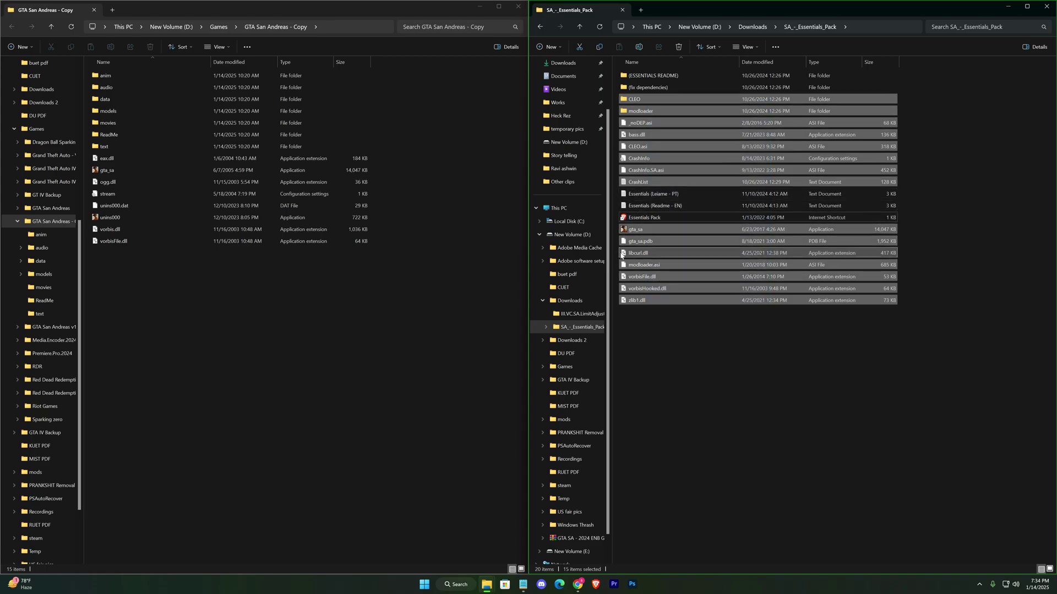
right_click(660, 184)
click(683, 192)
right_click(430, 224)
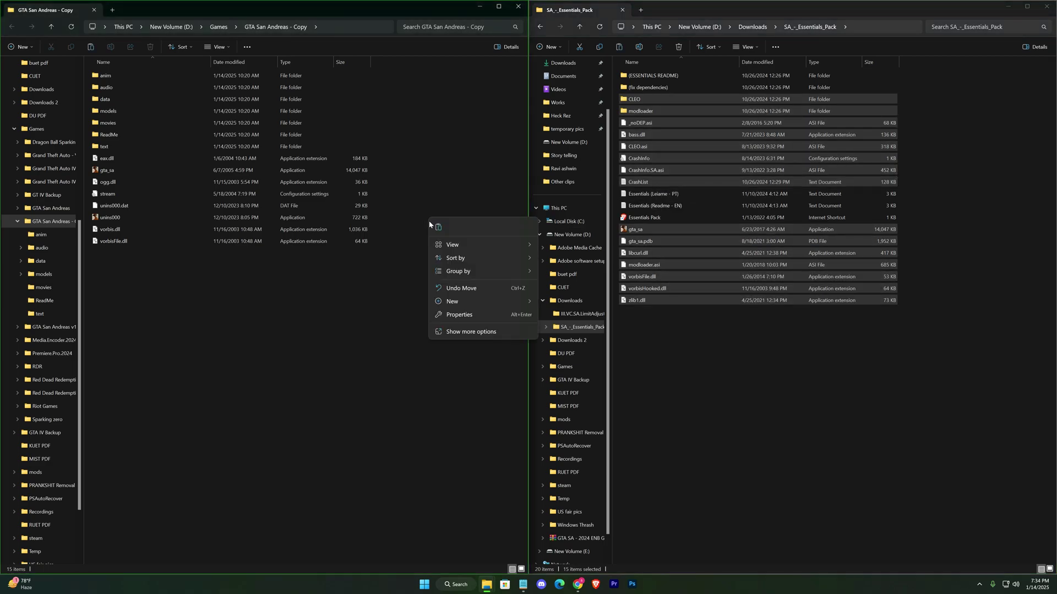
click(437, 227)
click(177, 267)
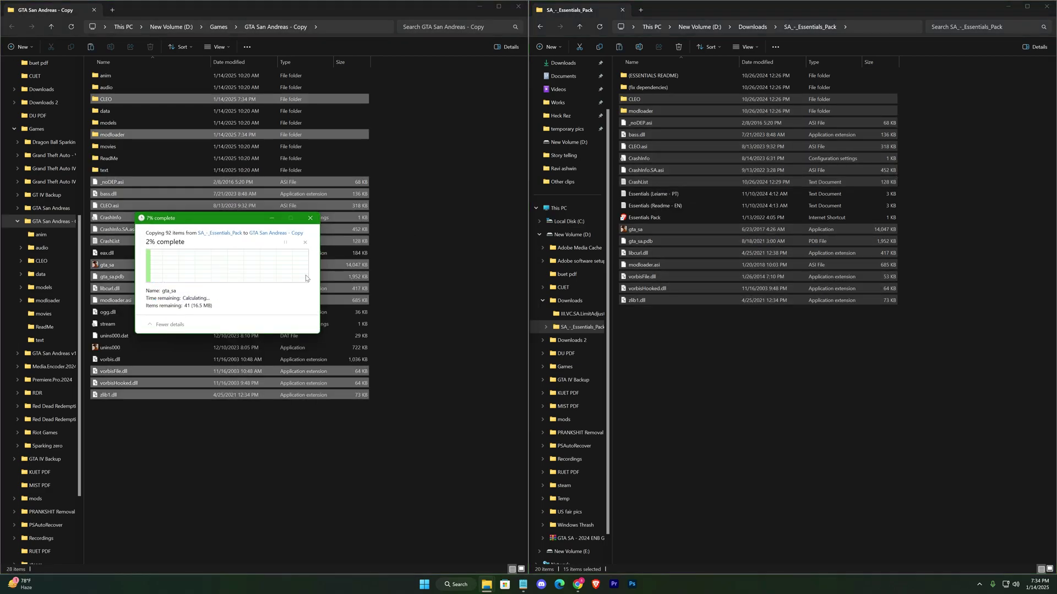
click(444, 237)
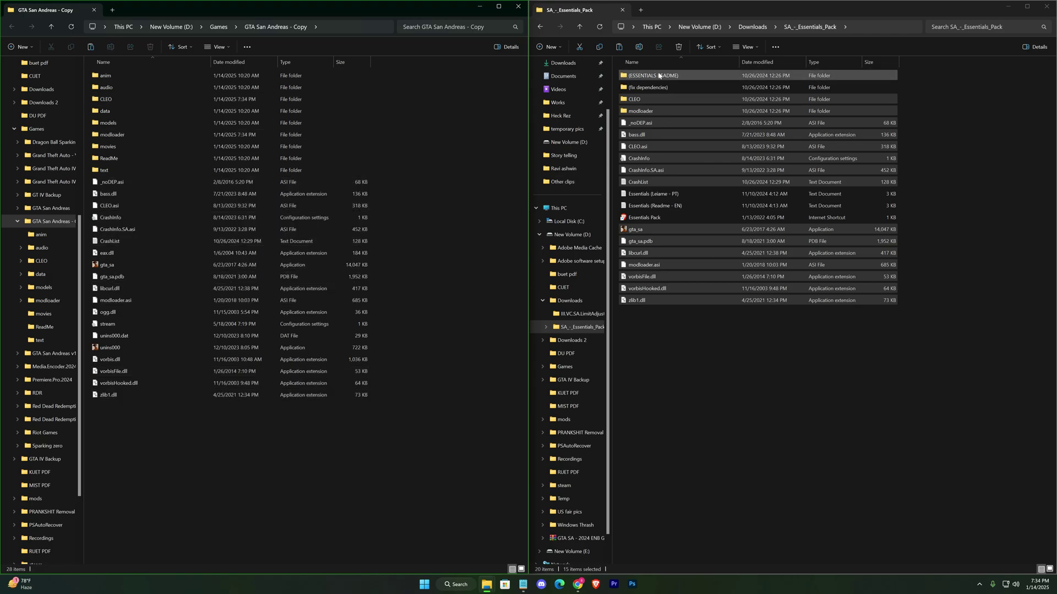
Step: Copy both III.VC.SA.LimitAdjuster files from the Downloads subfolder into the GTA San Andreas - Copy folder
click(540, 27)
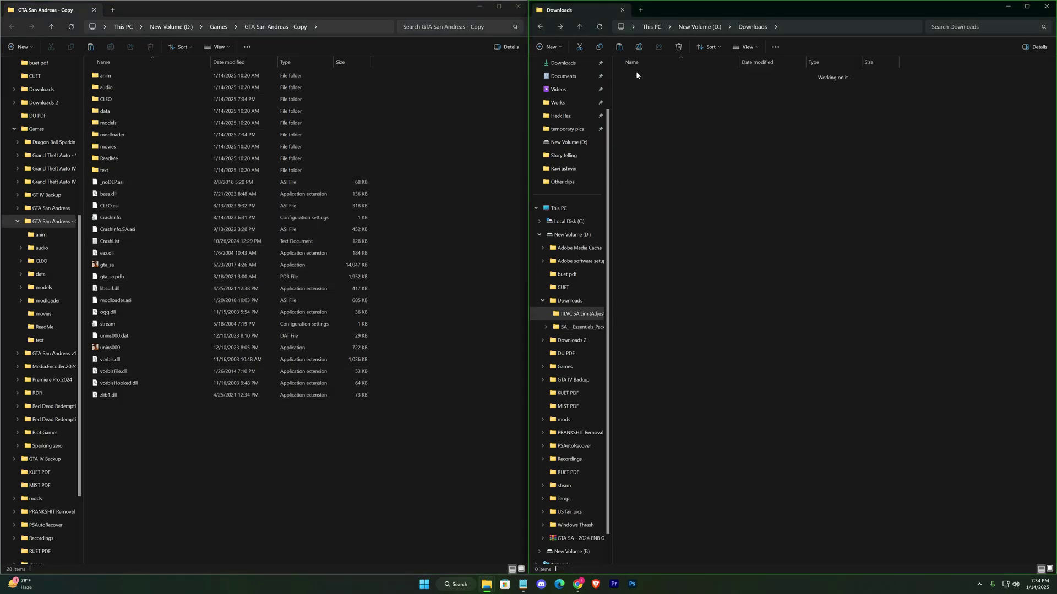
drag(659, 84, 661, 78)
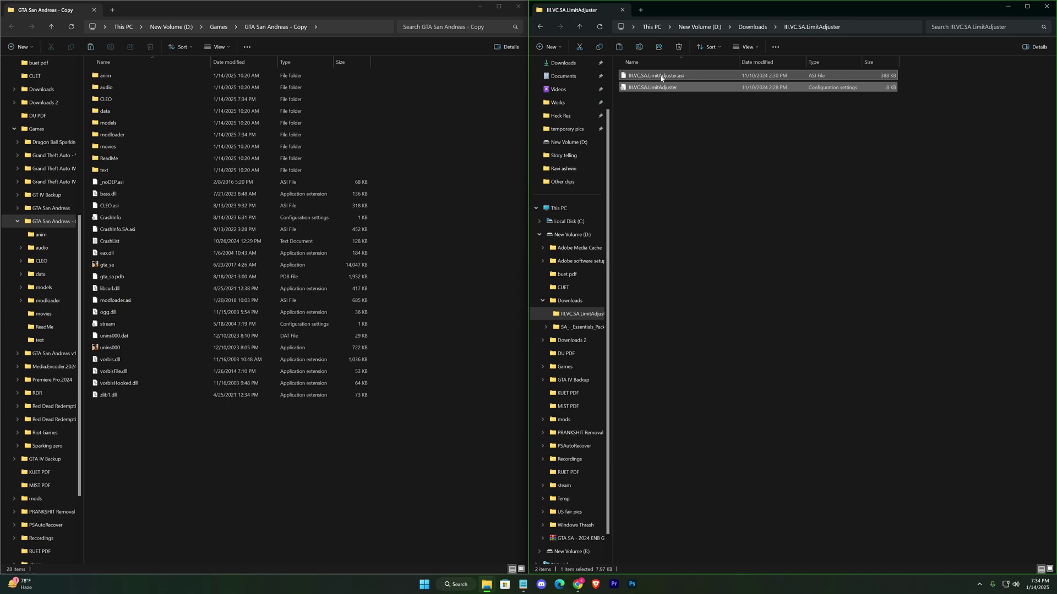
right_click(709, 78)
mouse_move(742, 130)
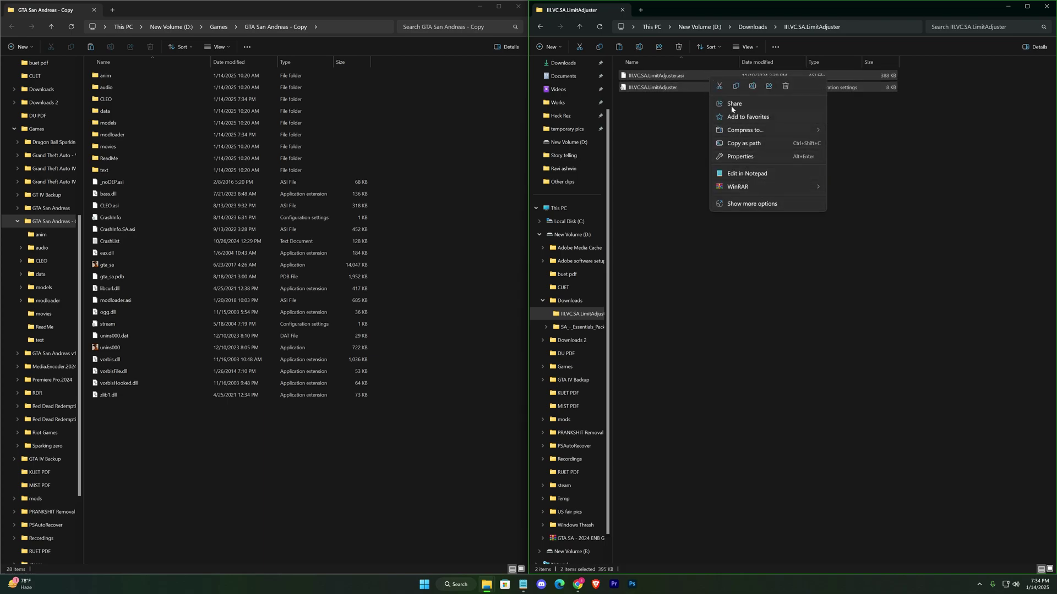
click(736, 86)
click(715, 144)
right_click(410, 143)
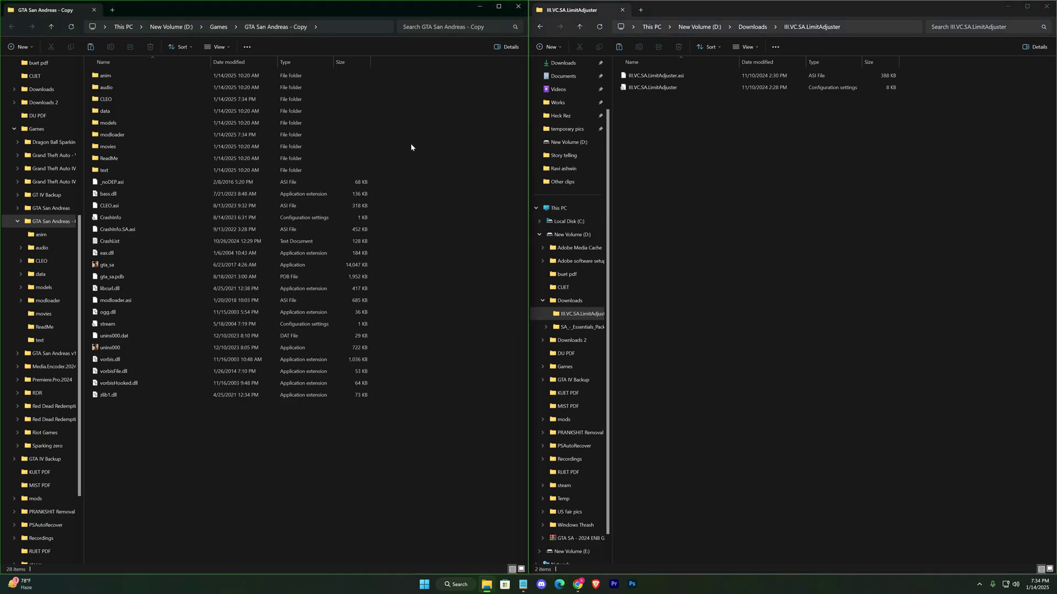
click(422, 157)
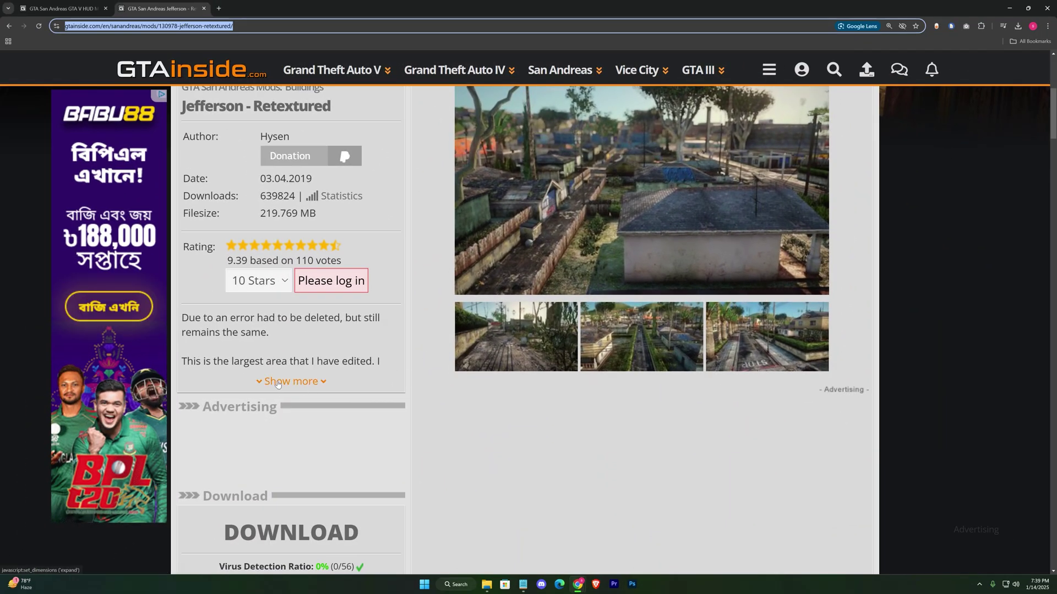
Step: Download the Jefferson - Retextured mod archive from its GTAinside page
scroll(278, 384, down, 3)
click(271, 376)
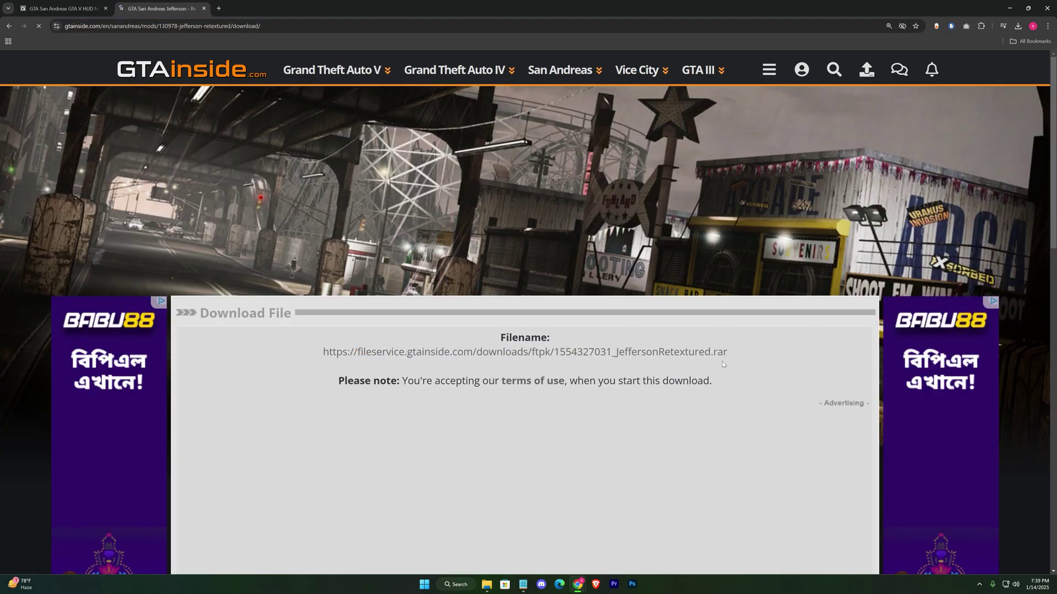
scroll(722, 361, down, 4)
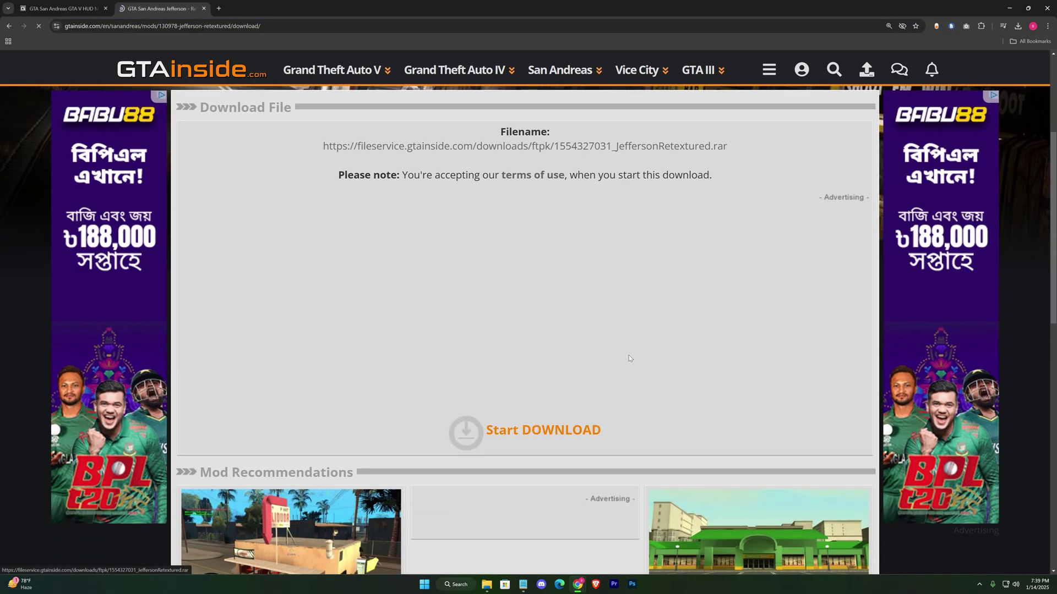
scroll(656, 358, up, 3)
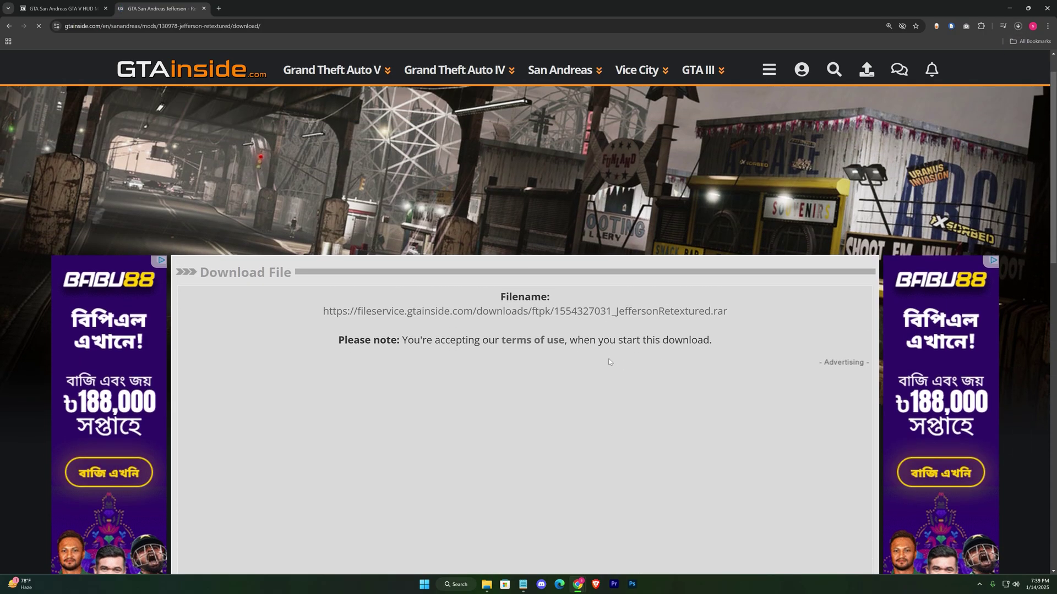
Step: Download the GTA V HUD mod archive from its GTAinside page and check the browser's downloads
click(98, 14)
scroll(379, 238, down, 1)
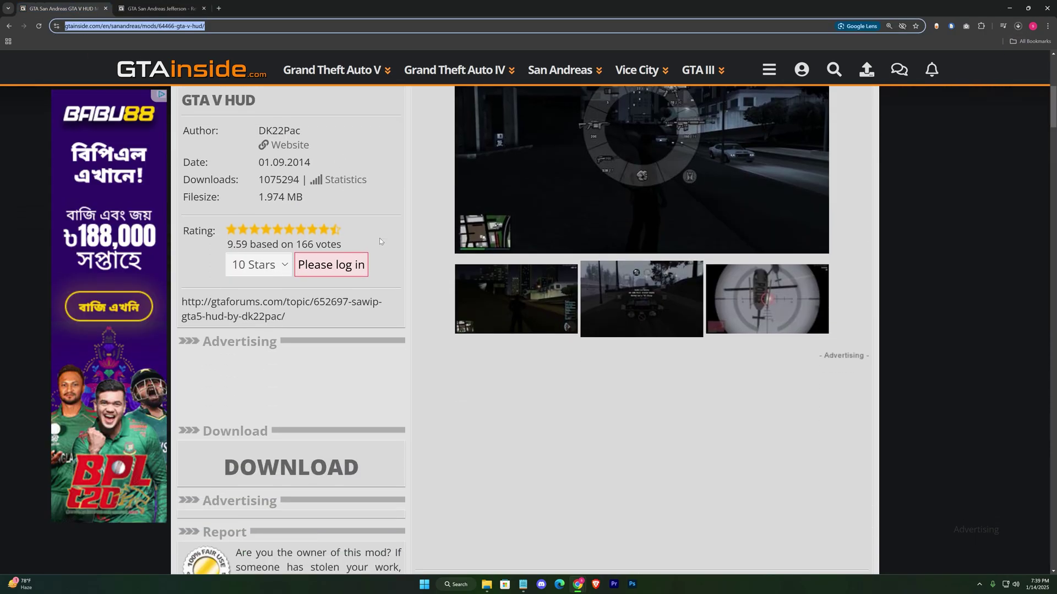
click(296, 385)
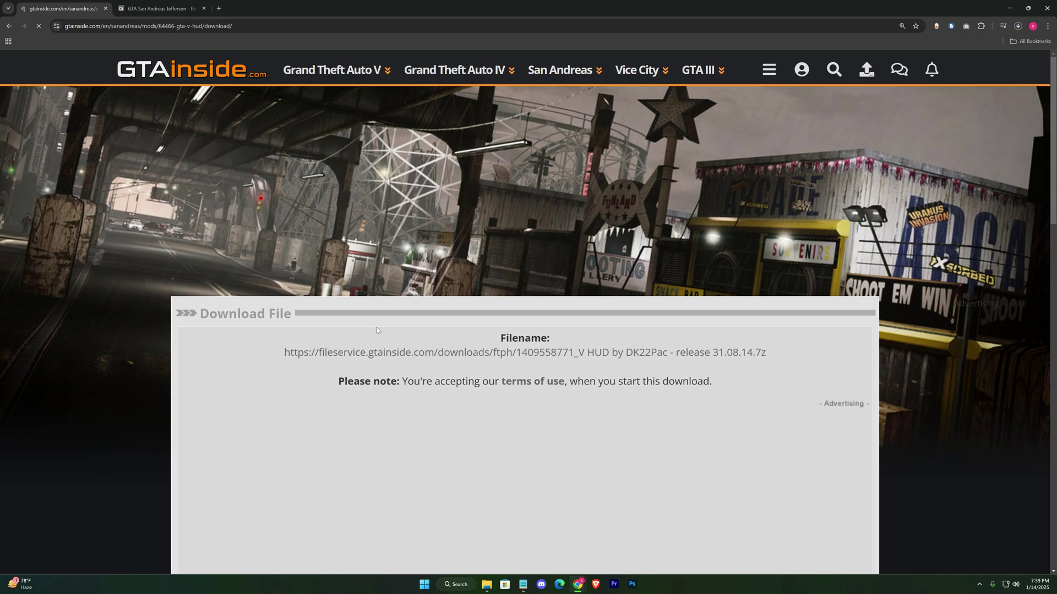
scroll(376, 328, down, 4)
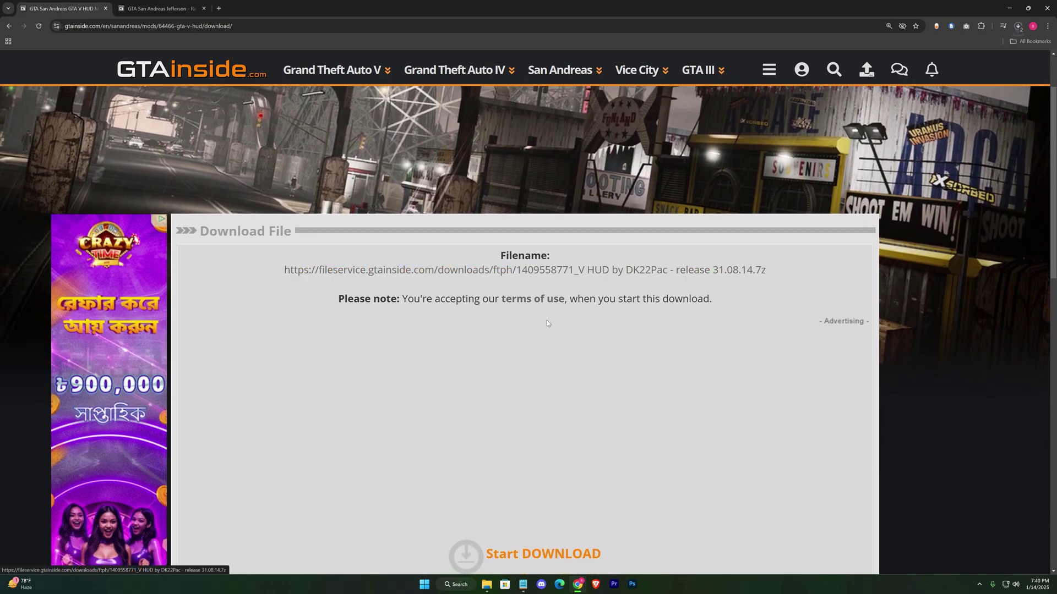
click(1018, 26)
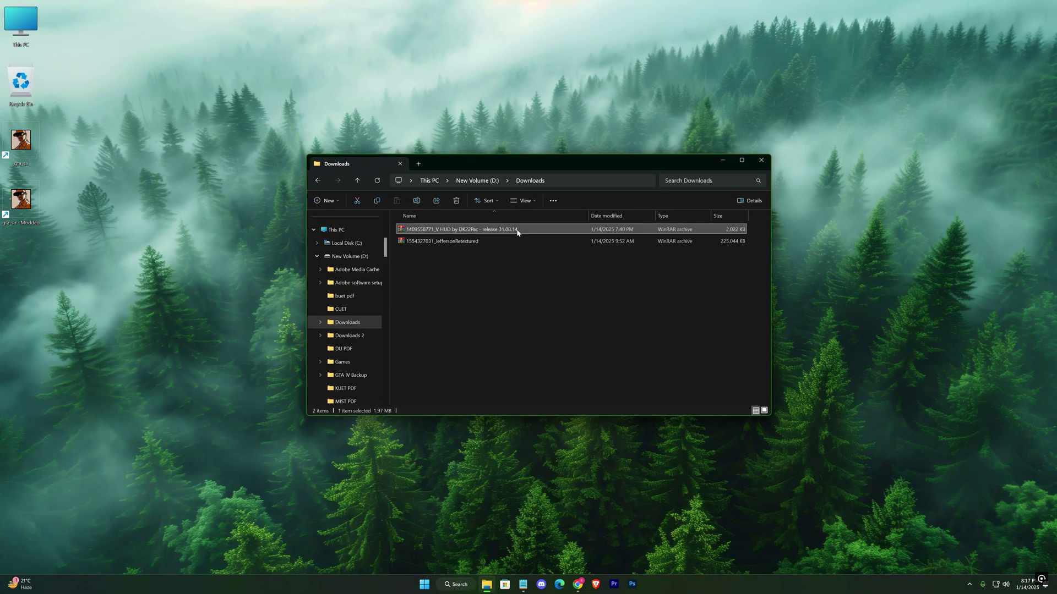
Step: Extract the V HUD and JeffersonRetextured archives in Downloads, each into a folder of its own name
right_click(537, 229)
mouse_move(596, 367)
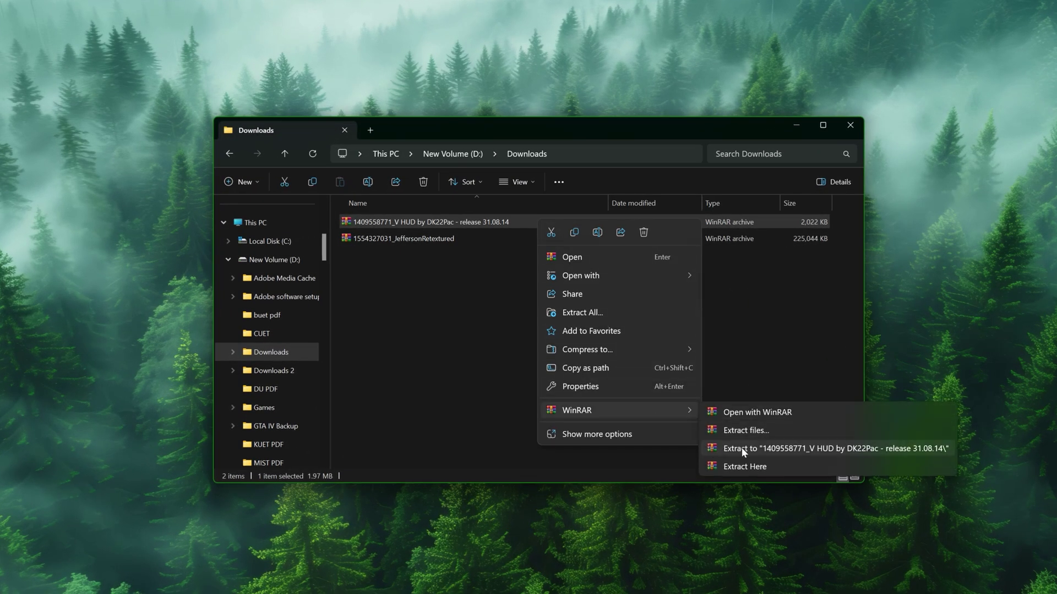
click(683, 391)
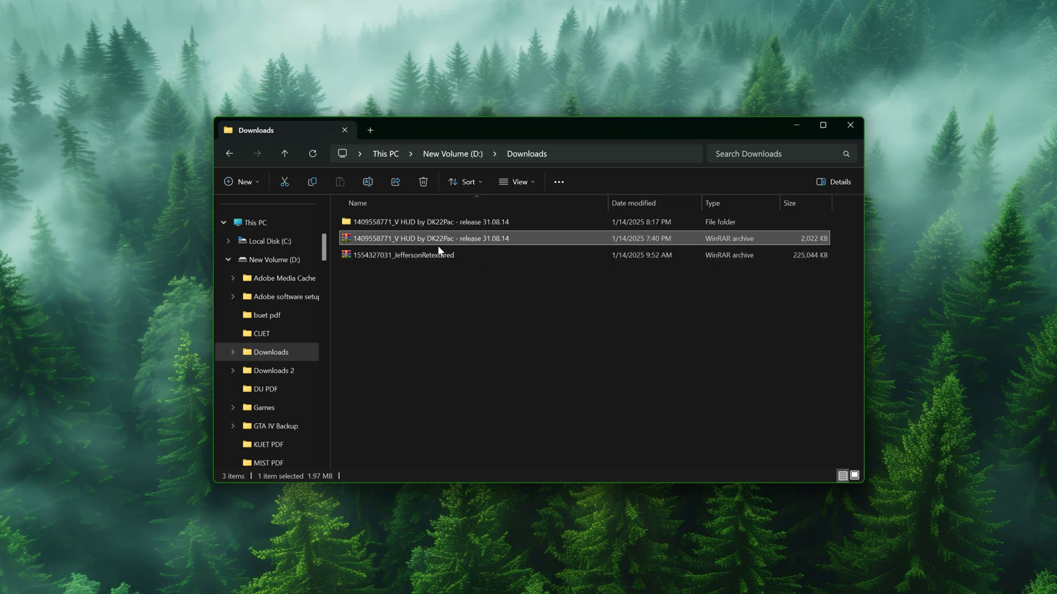
click(438, 251)
right_click(508, 255)
mouse_move(606, 447)
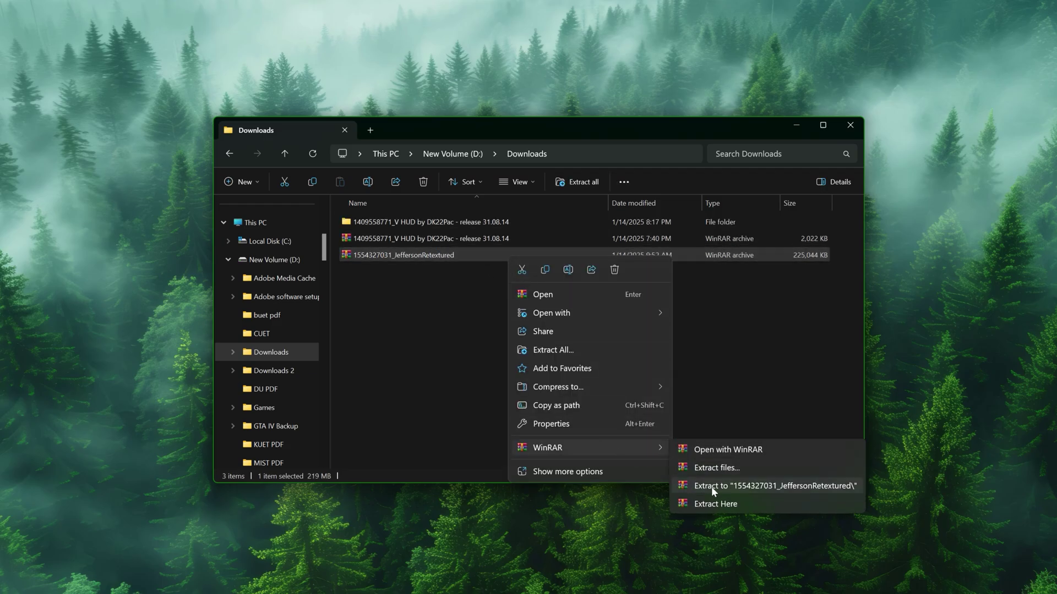
click(711, 487)
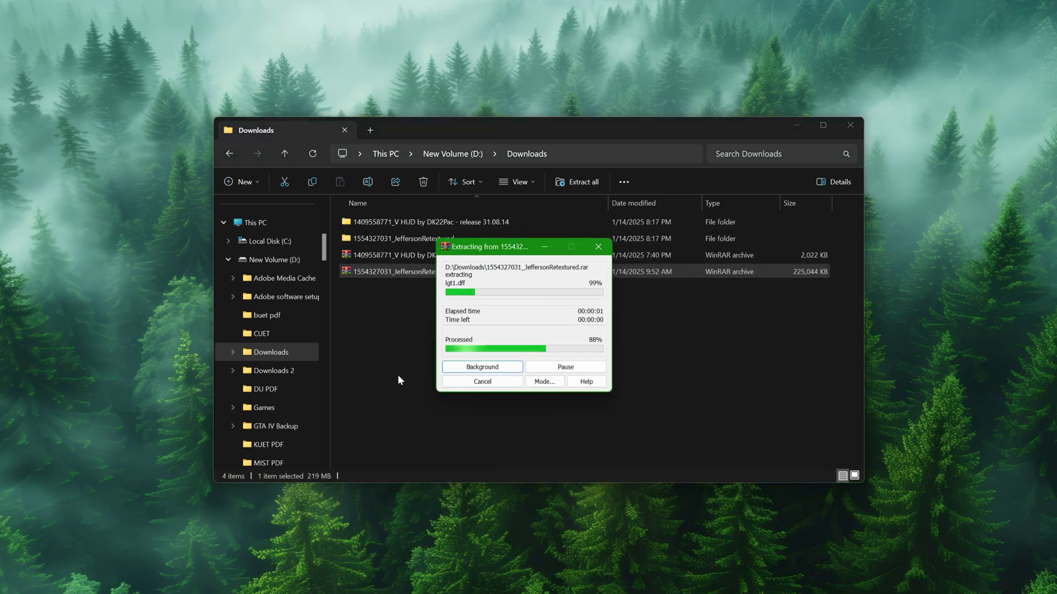
Step: Permanently delete the V HUD and JeffersonRetextured archives from Downloads, keeping the extracted folders
ctrl+click(447, 256)
key(shift+Delete)
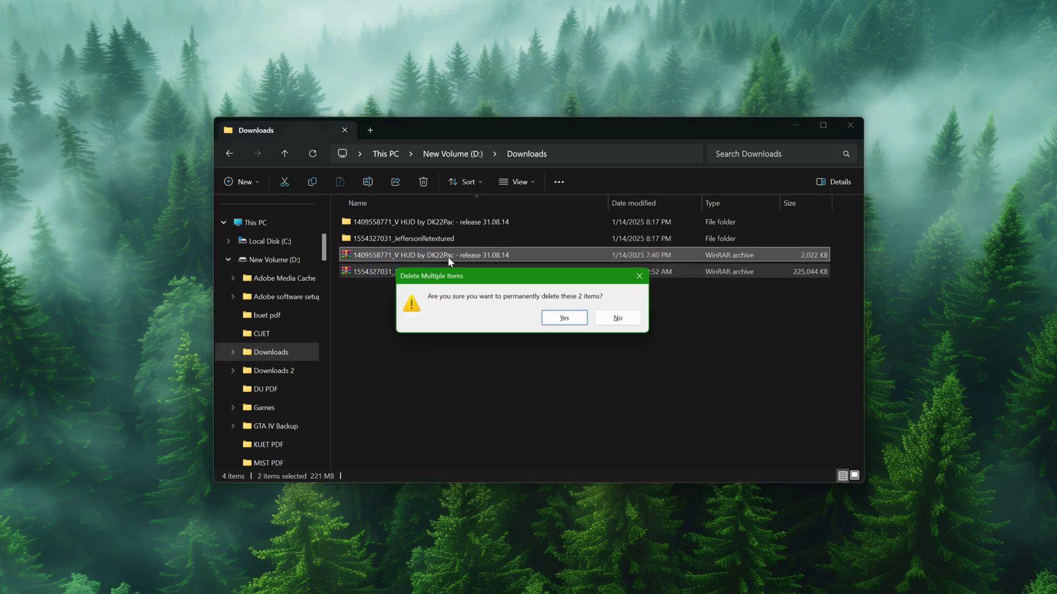
key(Return)
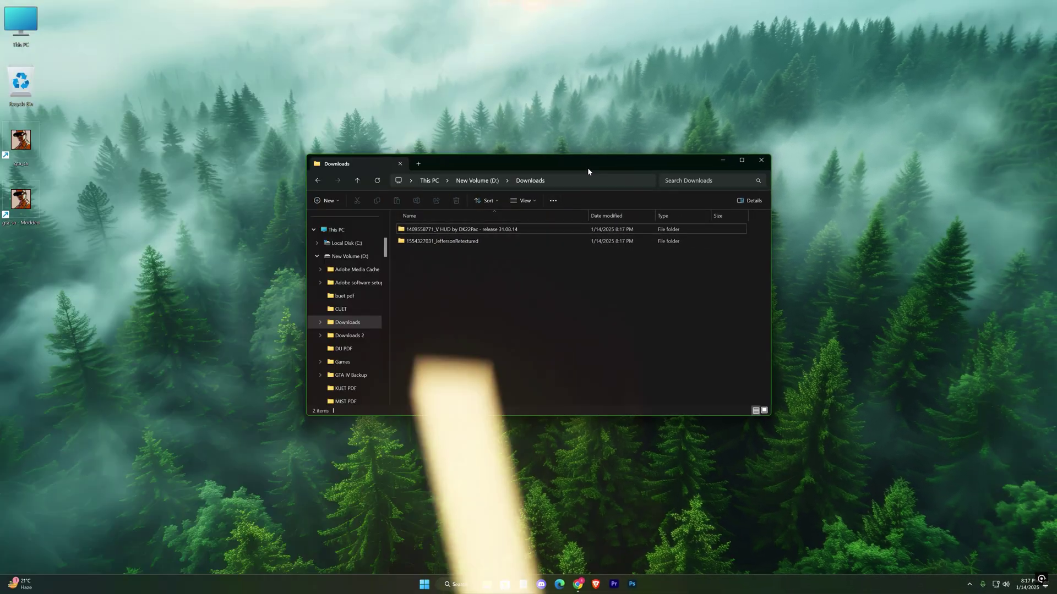
Step: Open the file location of the gta_sa - Modded shortcut and snap its window side by side with the Downloads window
drag(587, 167, 1054, 194)
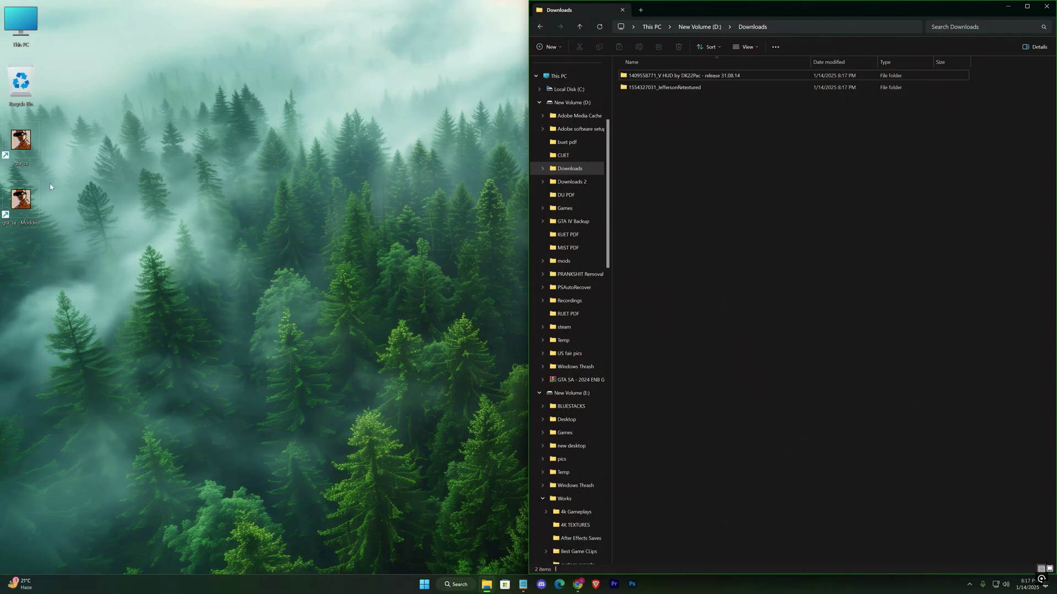
right_click(24, 193)
click(60, 259)
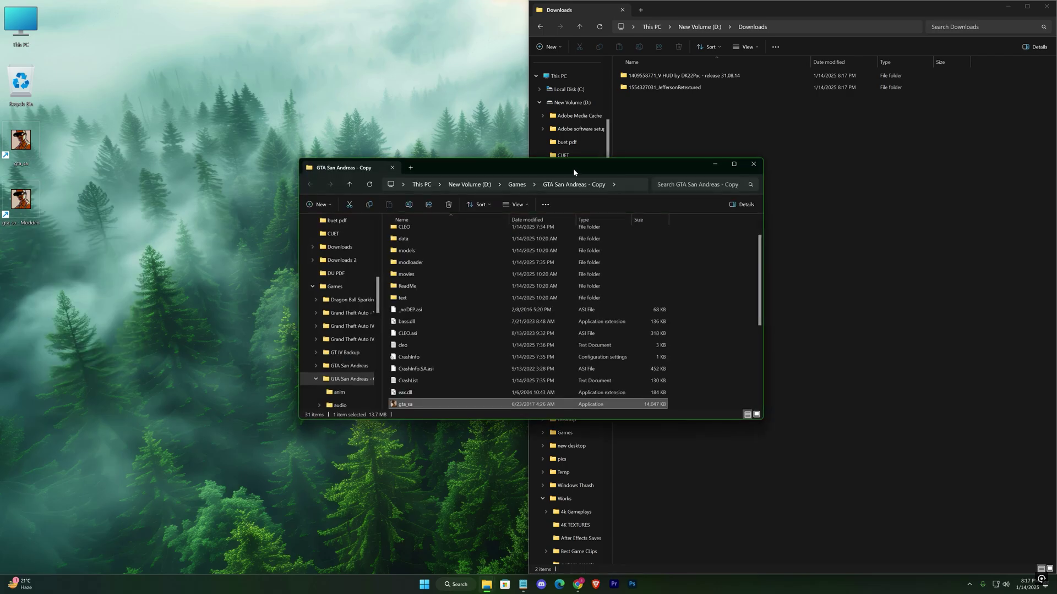
drag(574, 172, 1, 209)
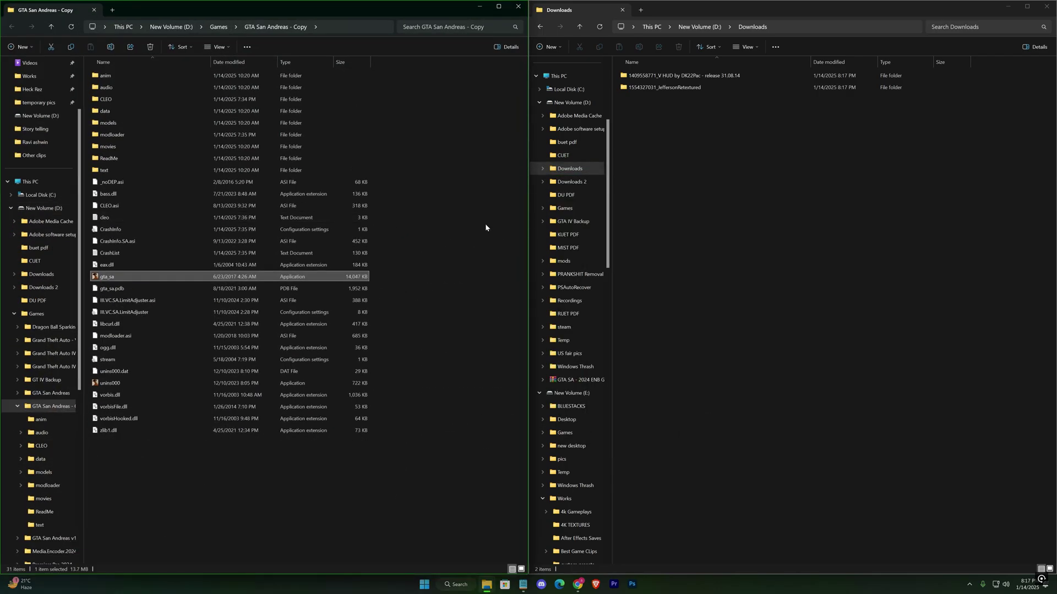
Step: Copy the JeffersonRetextured folder from the extracted mod's modloader folder into the modloader folder of GTA San Andreas - Copy
click(658, 89)
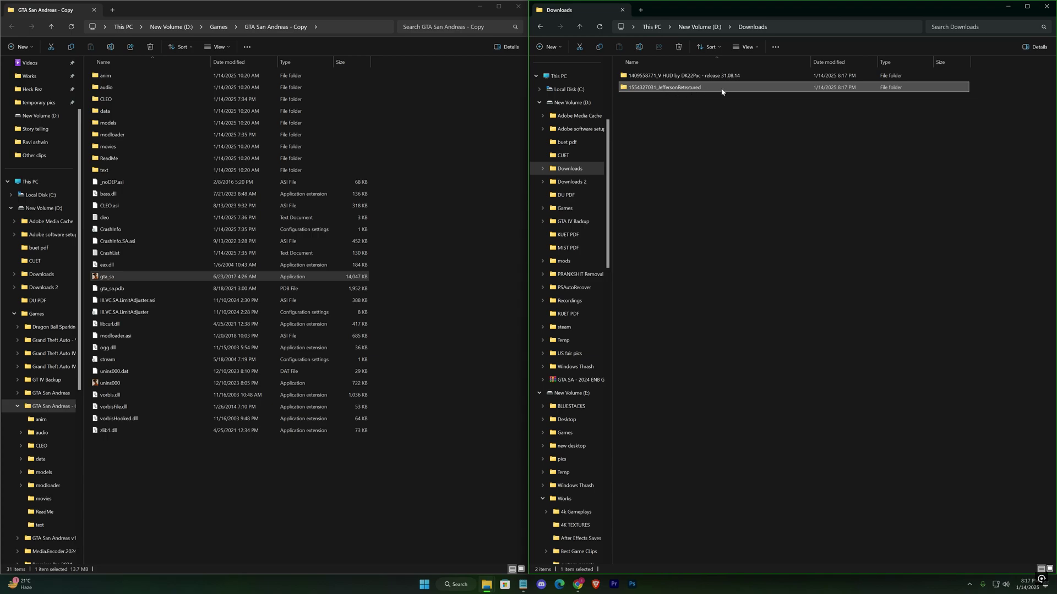
double_click(721, 89)
click(652, 77)
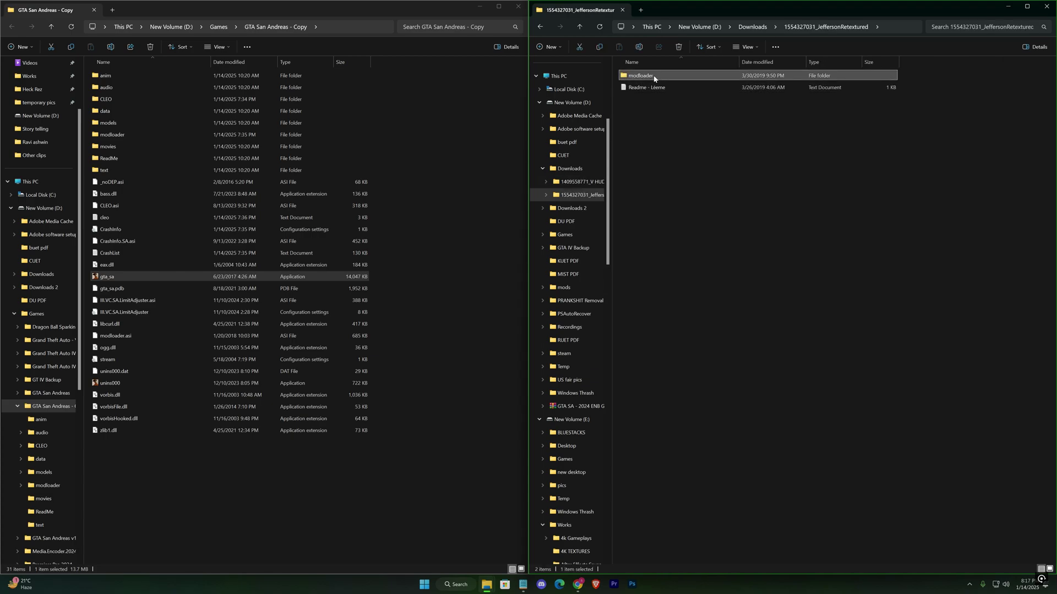
double_click(654, 77)
click(645, 78)
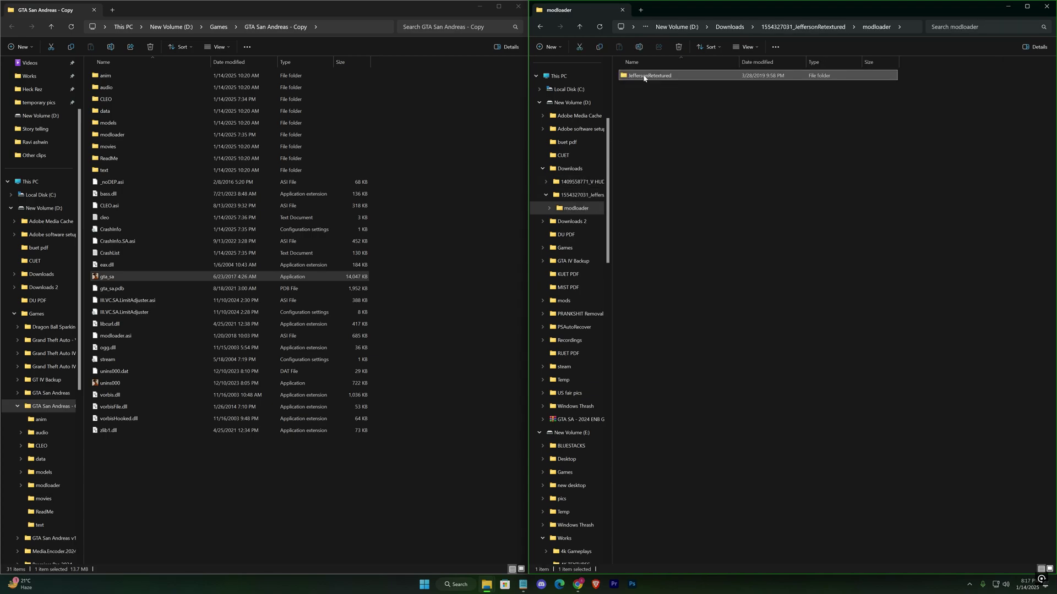
right_click(688, 77)
click(711, 83)
click(126, 135)
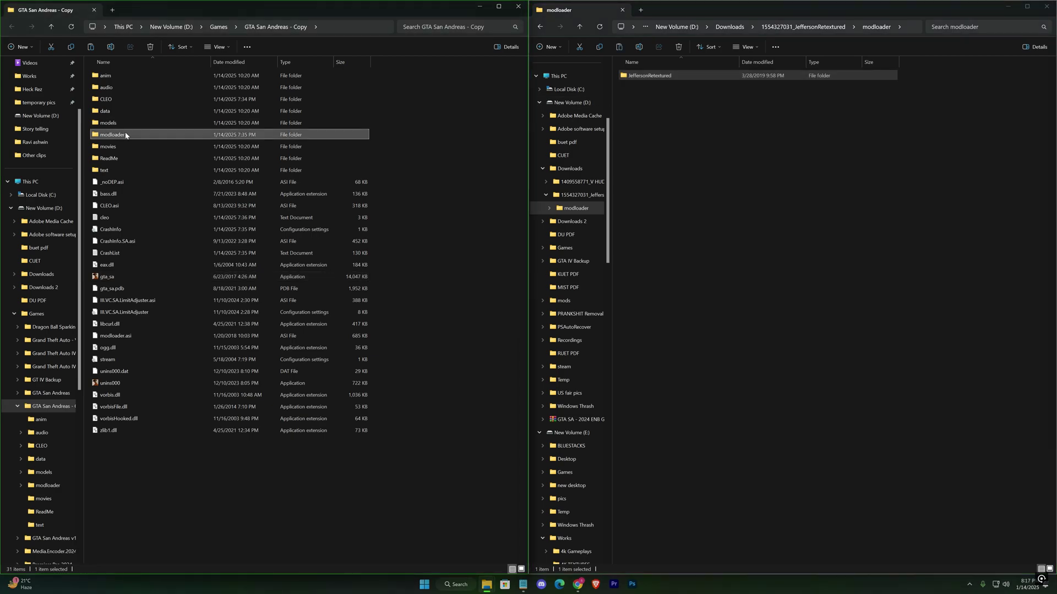
double_click(125, 135)
right_click(142, 150)
click(154, 156)
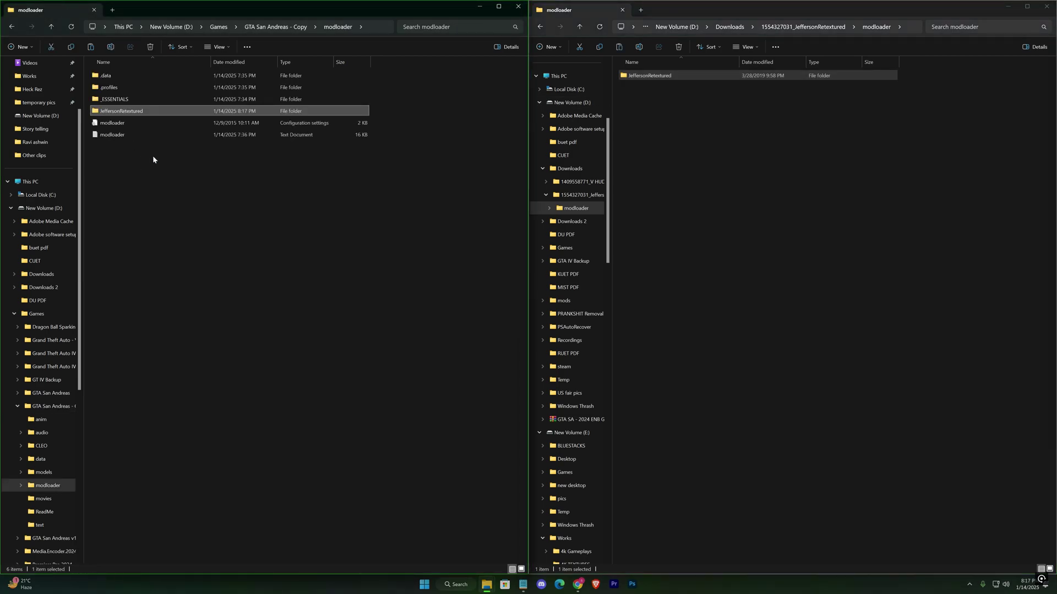
click(166, 177)
Step: Return to the GTA San Andreas - Copy root folder and open the V HUD mod's ENG "put to SA folder" alongside it
click(22, 26)
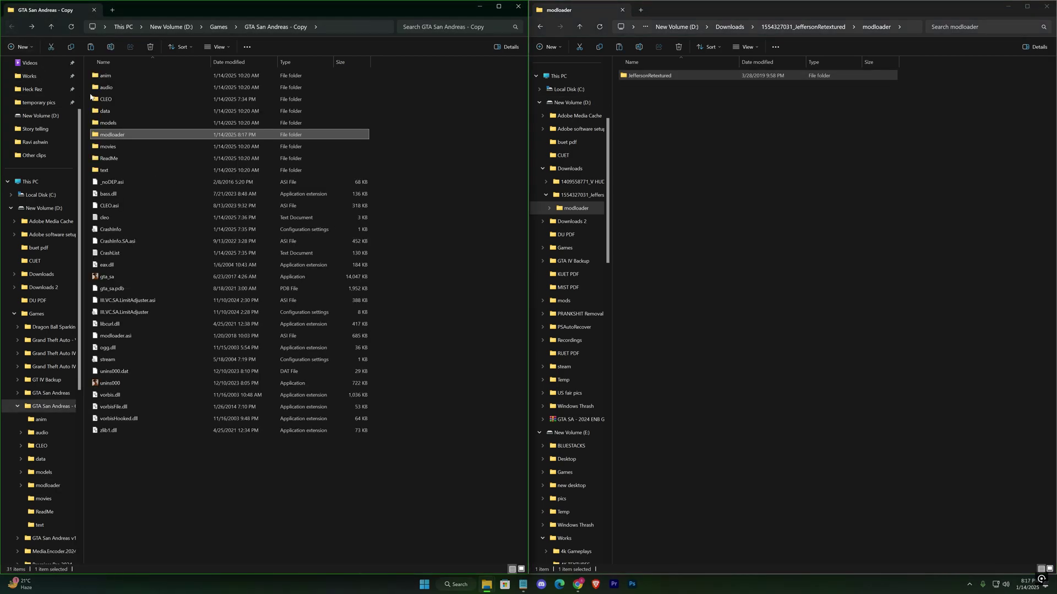
click(540, 27)
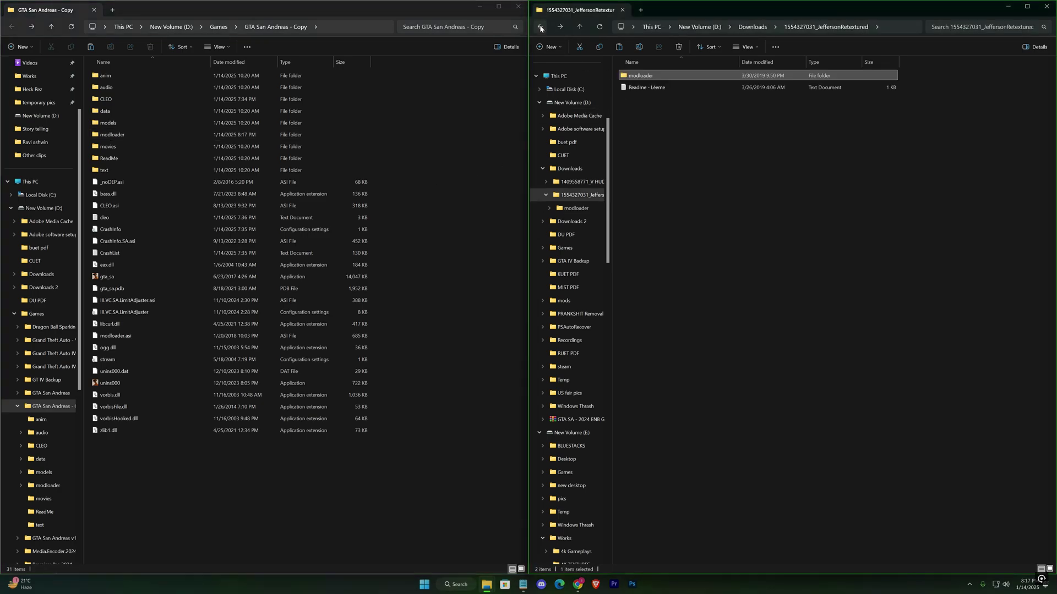
click(540, 27)
click(691, 170)
click(687, 78)
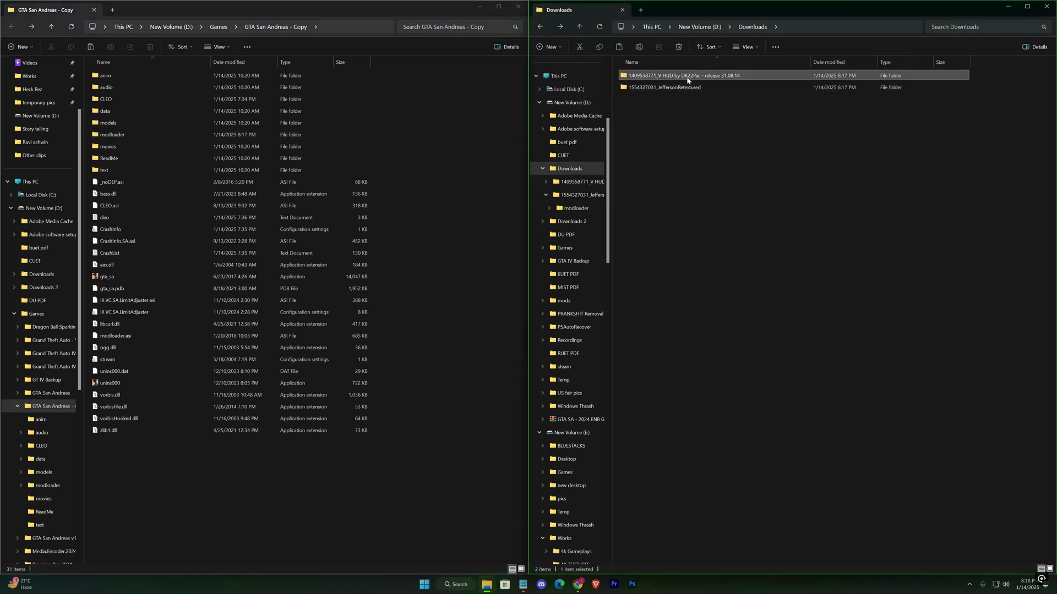
double_click(759, 80)
double_click(725, 75)
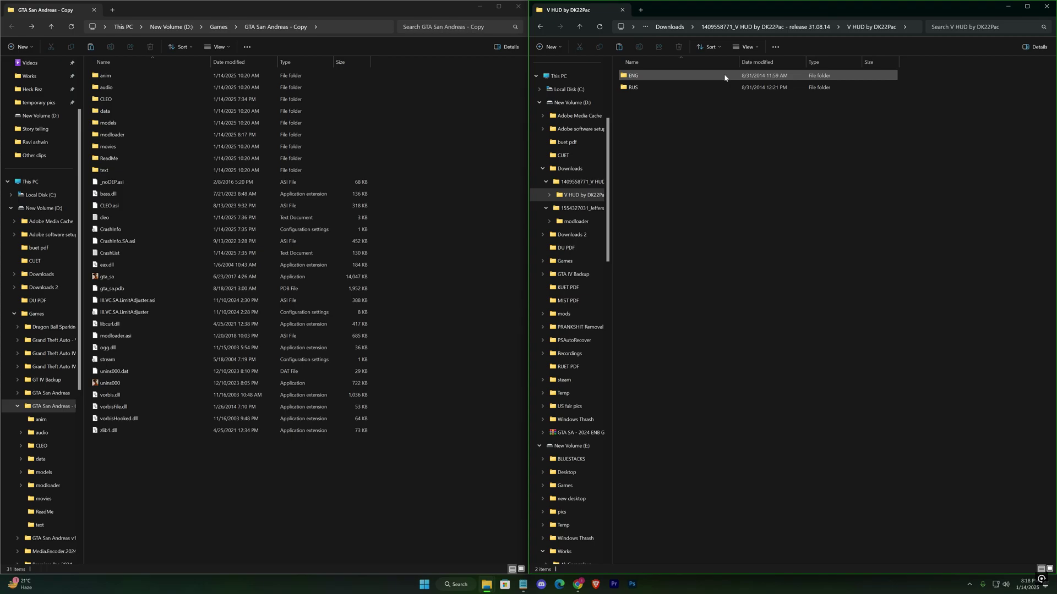
double_click(636, 77)
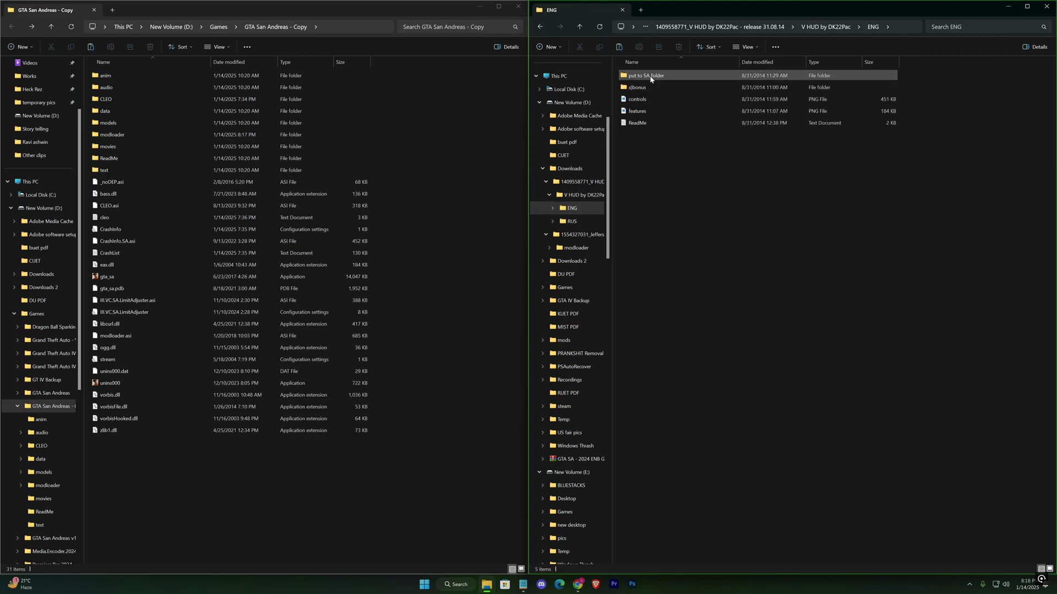
double_click(650, 77)
Step: Copy the GTAVHud_by_DK22Pac folder and V_HUD_by_DK22Pac.asi into the GTA San Andreas - Copy root folder
drag(646, 97, 682, 84)
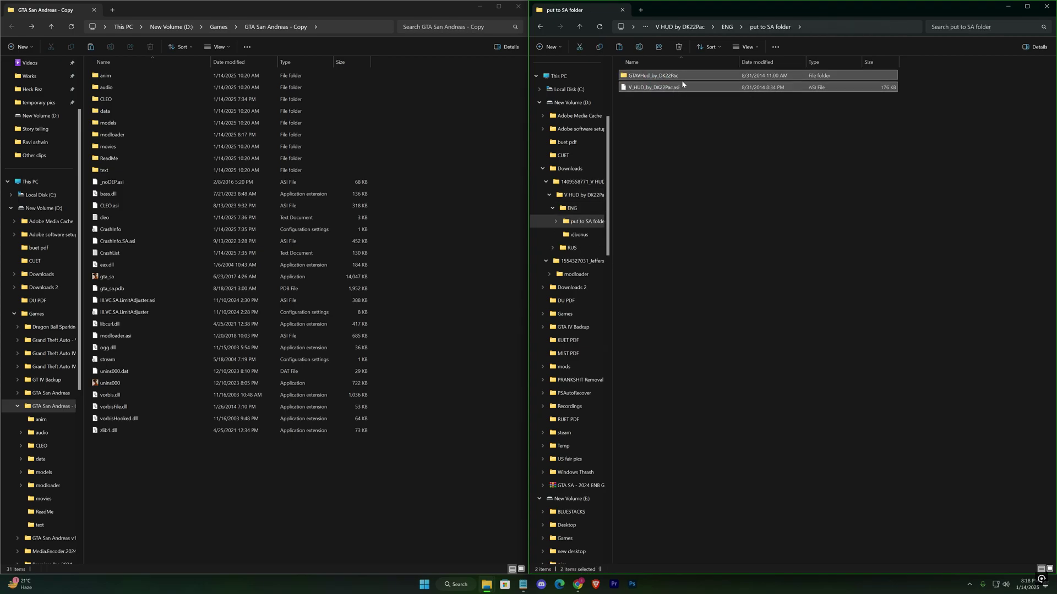
right_click(688, 88)
click(718, 99)
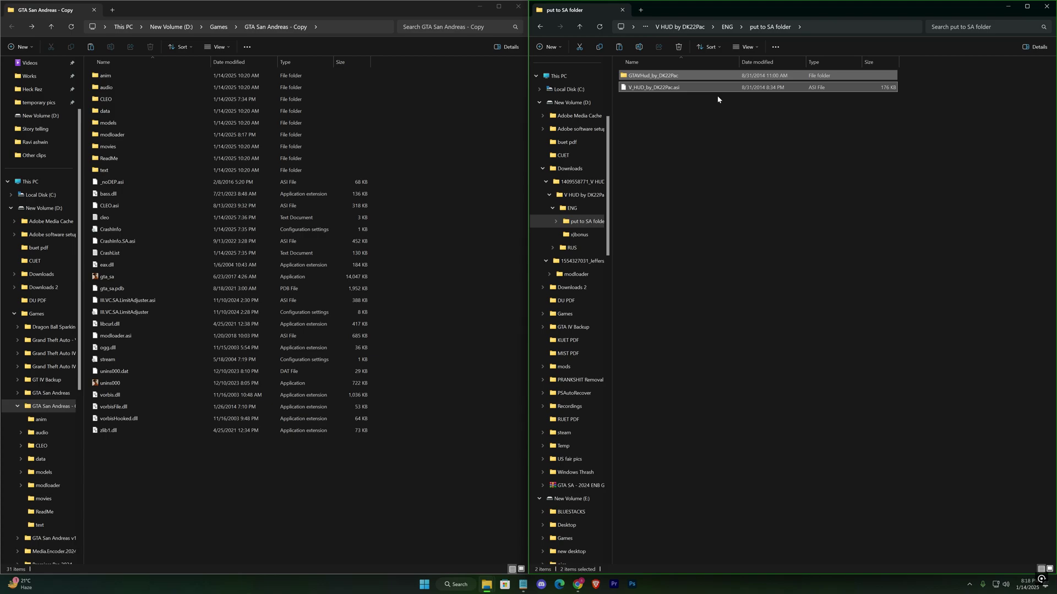
right_click(459, 163)
click(466, 174)
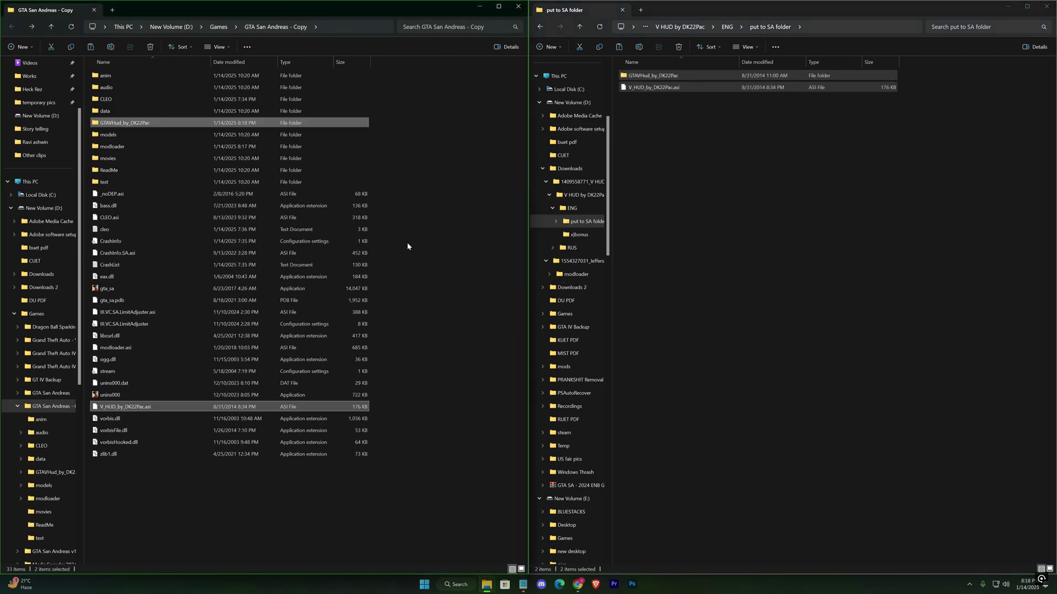
click(415, 267)
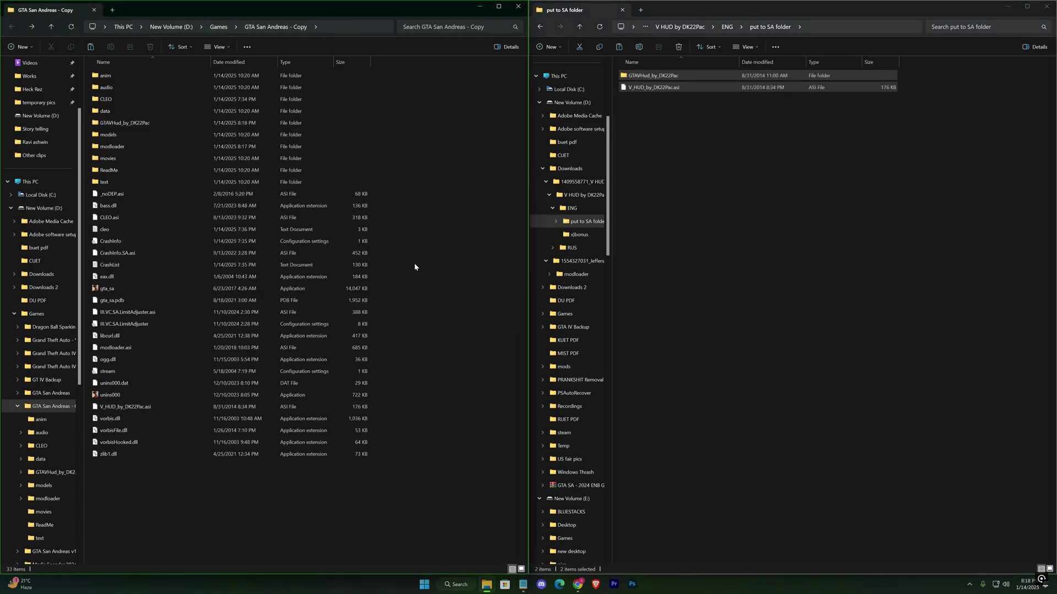
Step: Close the mod's source folder window and launch gta_sa from the GTA San Andreas - Copy folder
click(1045, 7)
drag(370, 3, 583, 183)
scroll(690, 285, down, 3)
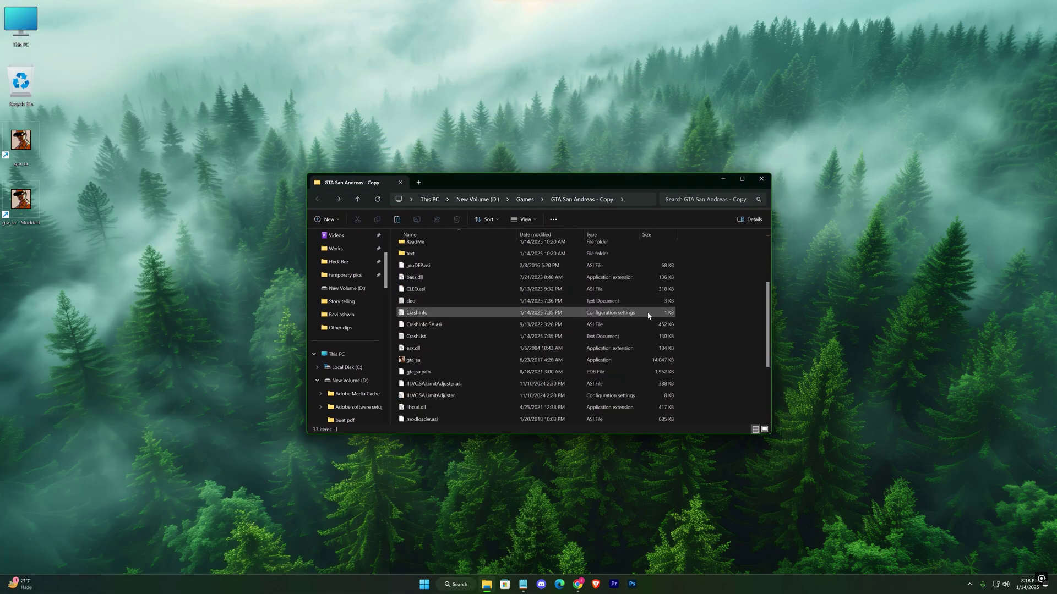
click(432, 361)
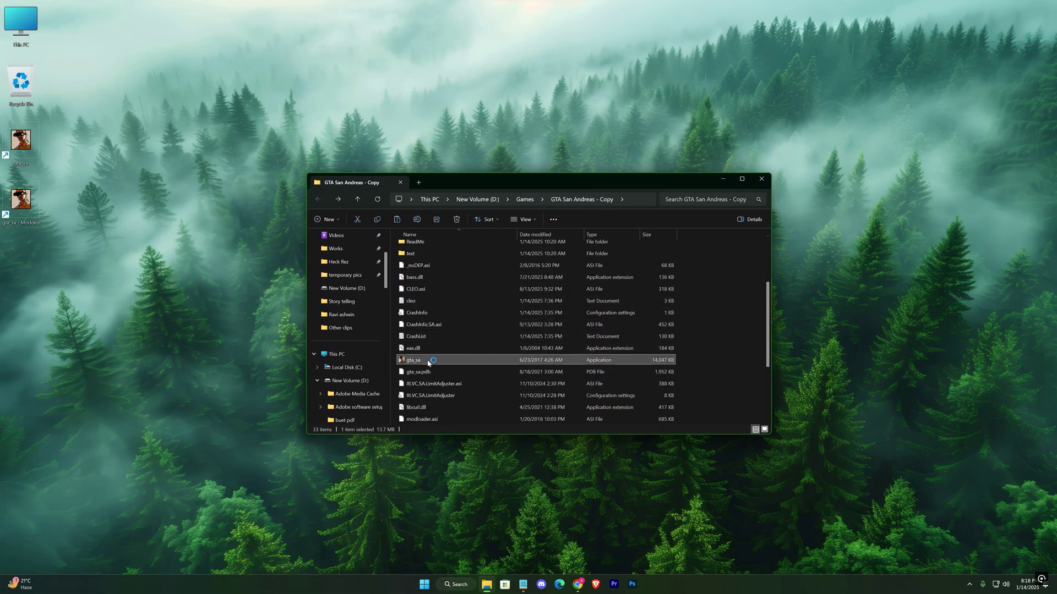
click(438, 366)
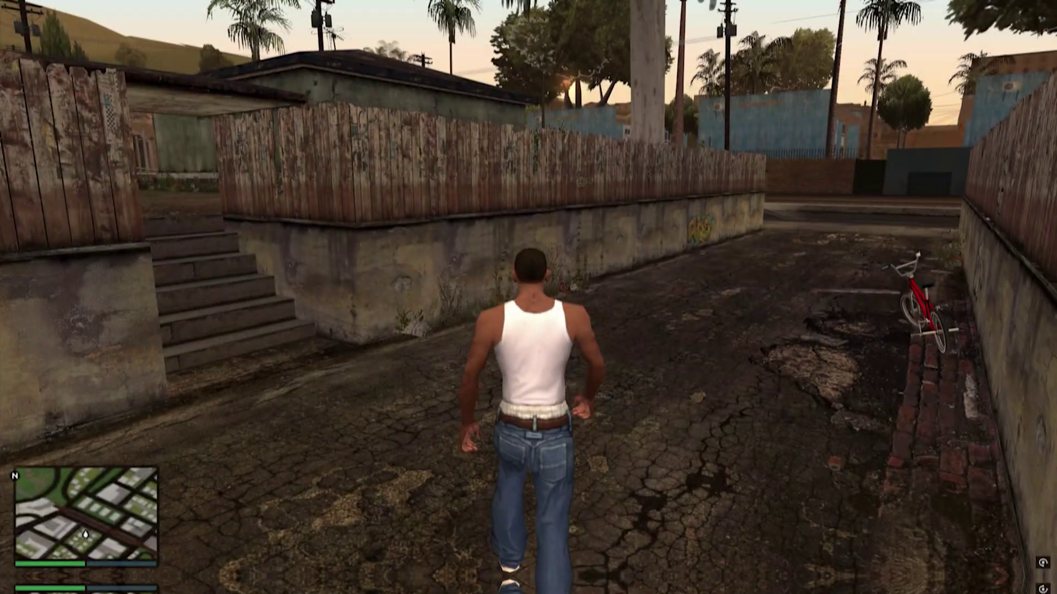
Step: Move through Jefferson on foot and on the BMX to examine the retextured surroundings and the V HUD in game
key(w)
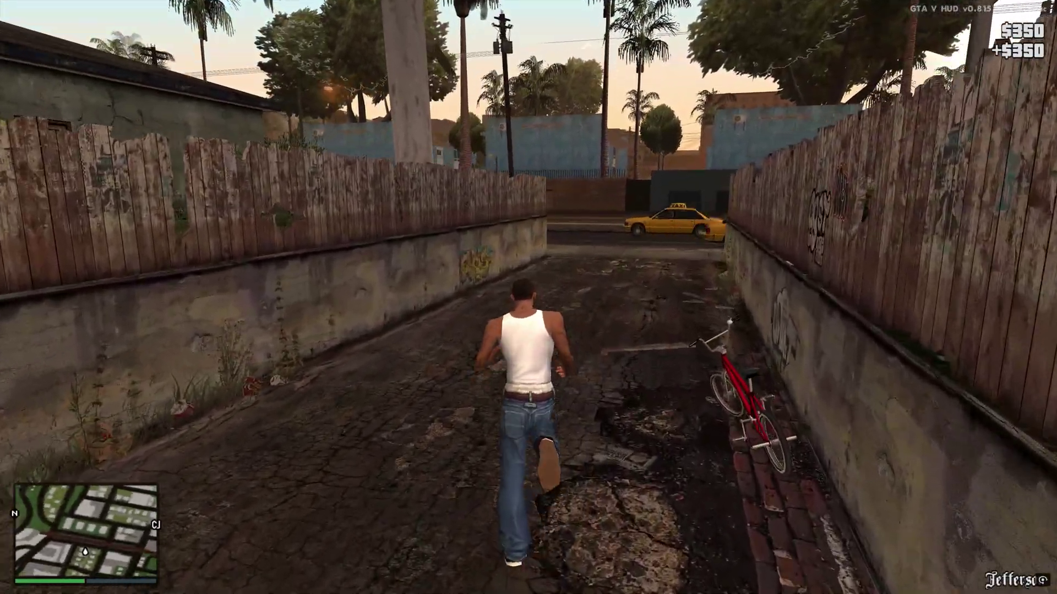
key(f)
key(w)
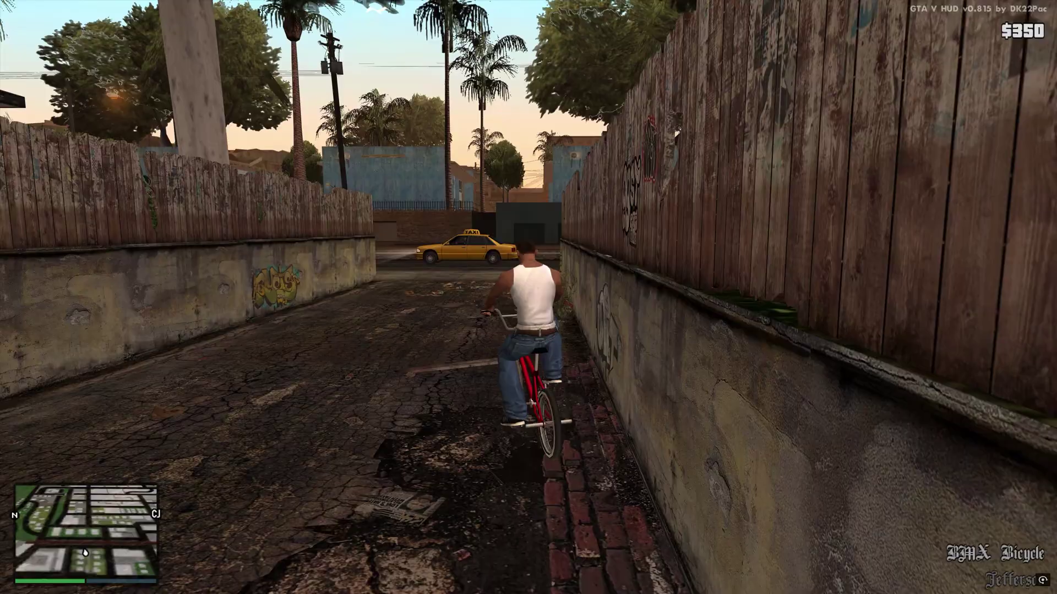
key(a)
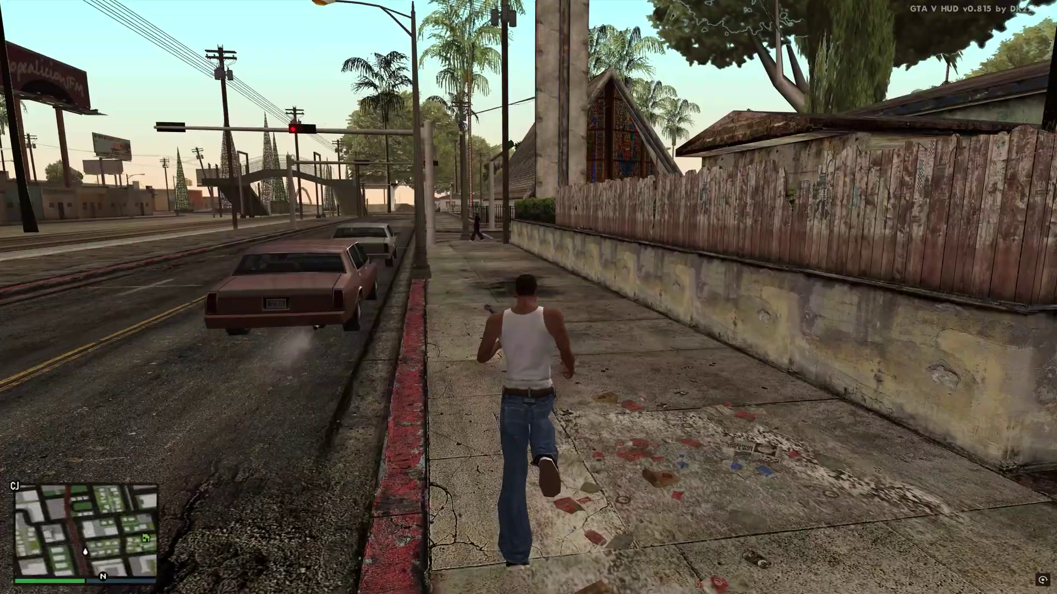
key(w)
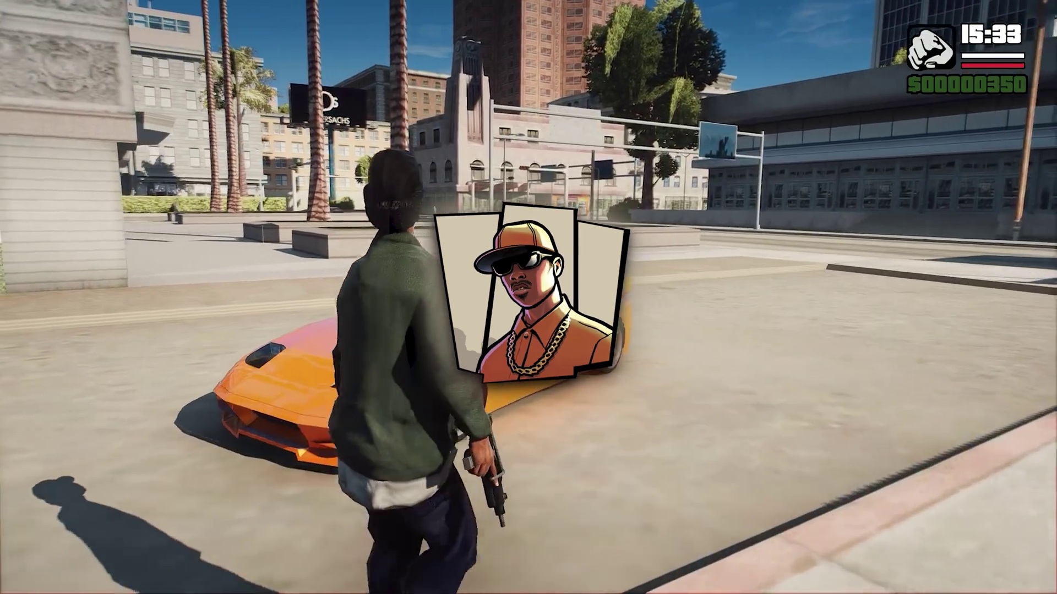
key(w)
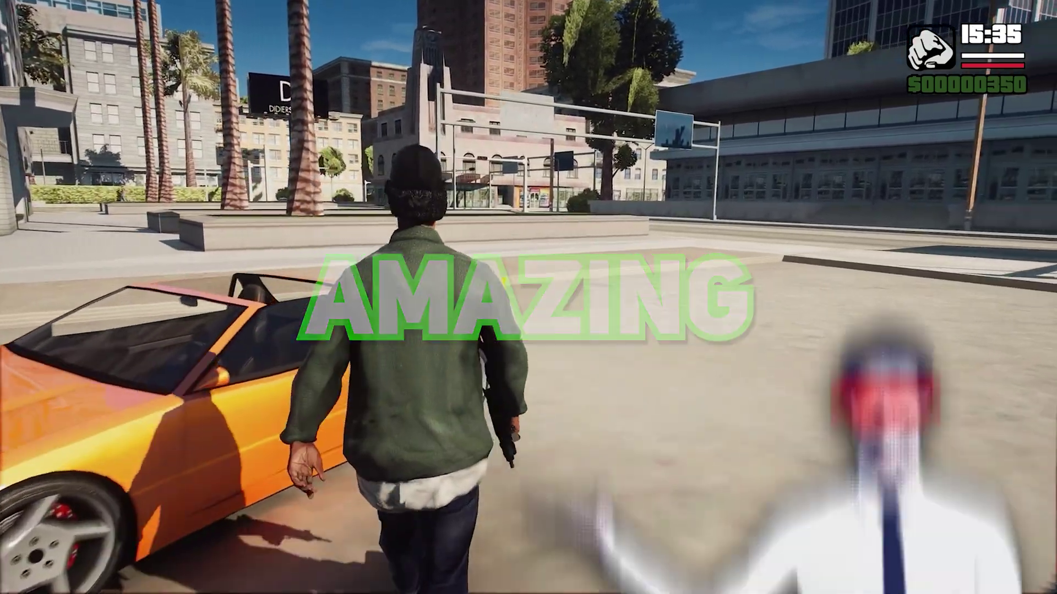